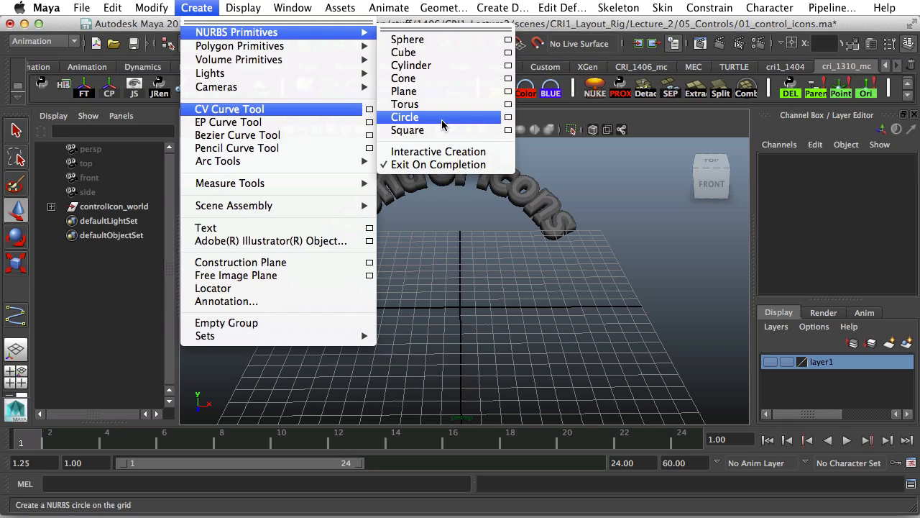
Create a NURBS circle at the grid origin, frame it in the perspective view and select it.
click(442, 124)
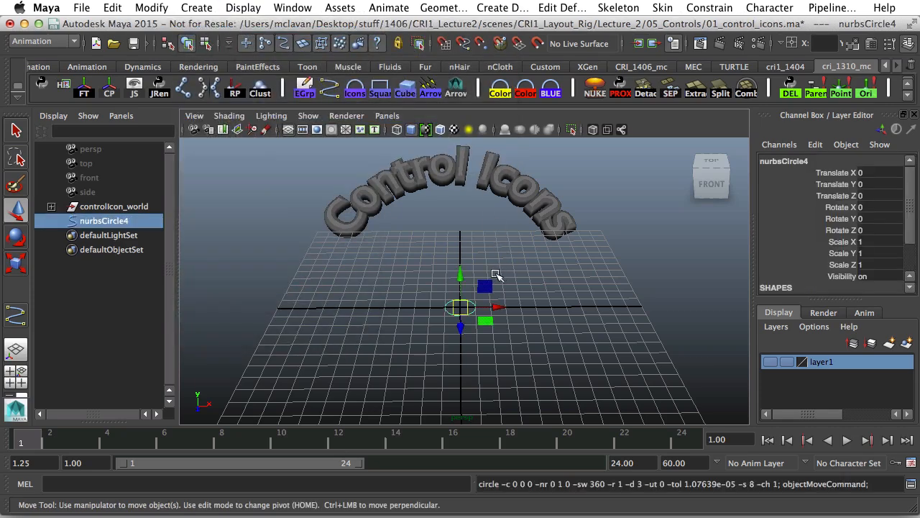
alt+drag(496, 274, 503, 317)
alt+right_drag(504, 316, 578, 352)
alt+drag(577, 352, 565, 338)
alt+middle_drag(566, 338, 567, 309)
click(541, 334)
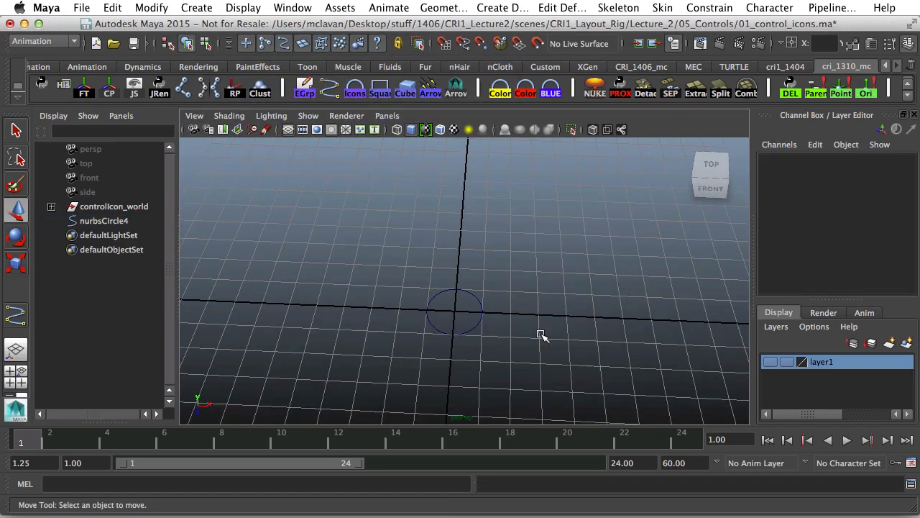
drag(467, 319, 492, 347)
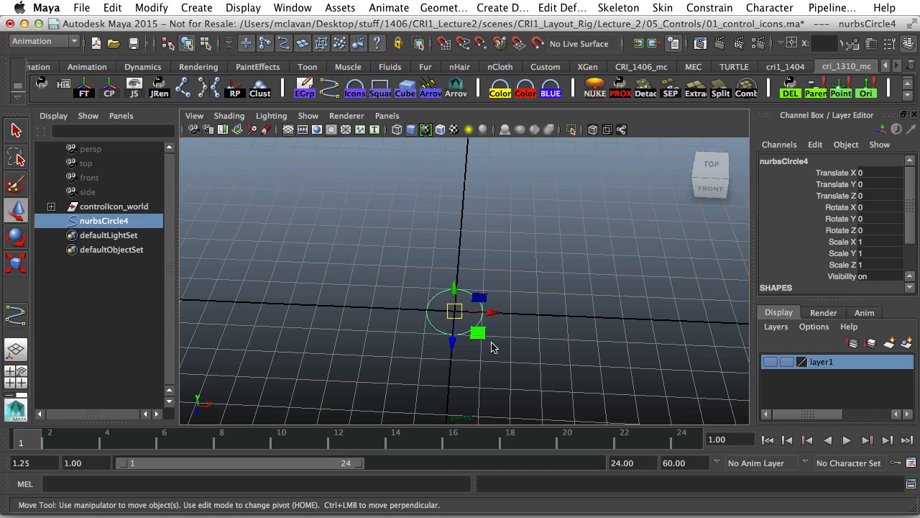
Scale the circle uniformly to 2.944.
key(r)
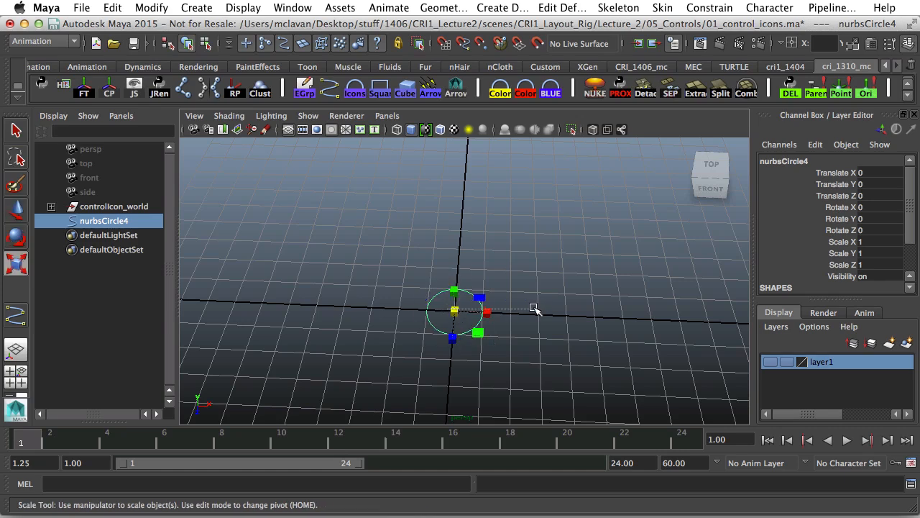
click(451, 312)
click(478, 331)
drag(454, 311, 529, 279)
In control-vertex mode, stretch the circle by pulling its bottom vertex downward.
right_drag(524, 279, 421, 255)
drag(449, 238, 464, 188)
key(w)
drag(436, 383, 484, 415)
alt+middle_drag(481, 394, 491, 344)
alt+right_drag(491, 345, 438, 347)
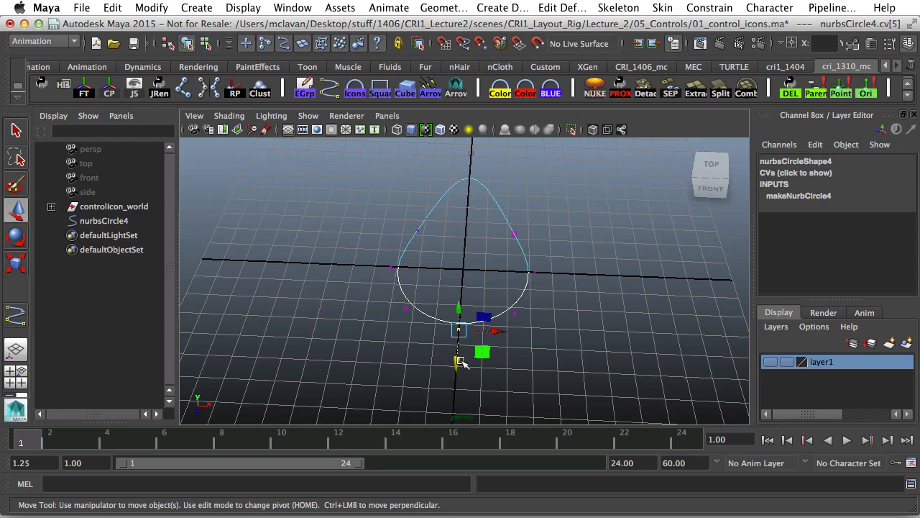
drag(458, 329, 458, 349)
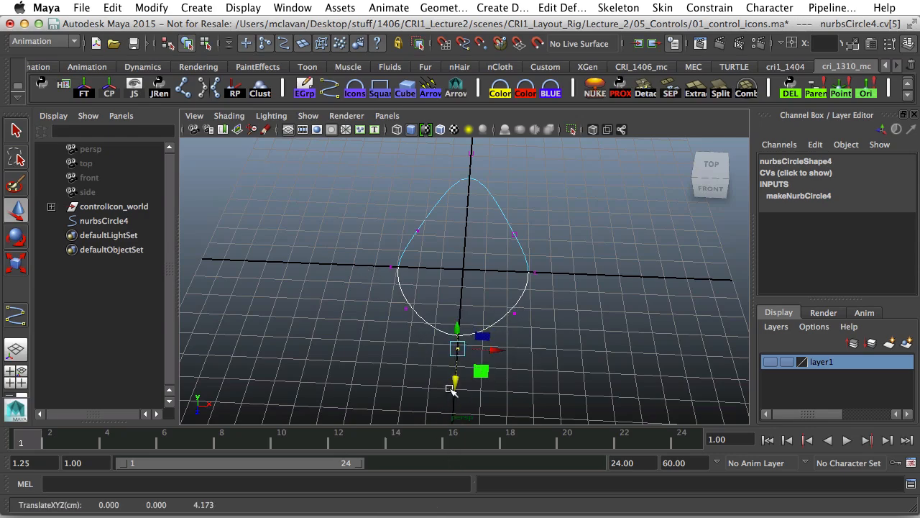
drag(451, 390, 454, 433)
alt+drag(514, 336, 503, 358)
alt+middle_drag(504, 357, 500, 388)
alt+right_drag(500, 388, 458, 352)
alt+middle_drag(454, 391, 434, 335)
drag(427, 373, 421, 409)
Select four side vertices and scale them inward to try a star shape.
drag(391, 251, 437, 286)
shift+drag(411, 171, 437, 209)
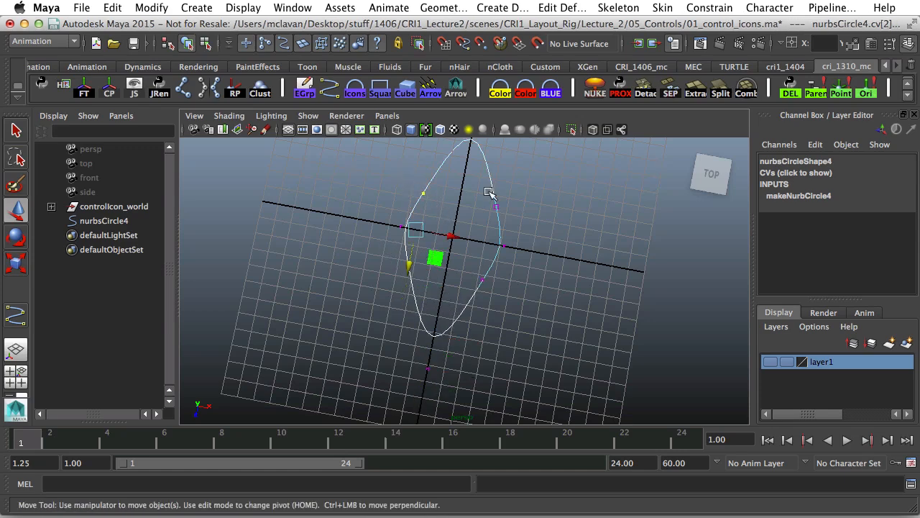
shift+drag(489, 192, 509, 217)
shift+drag(514, 262, 472, 293)
click(466, 271)
key(e)
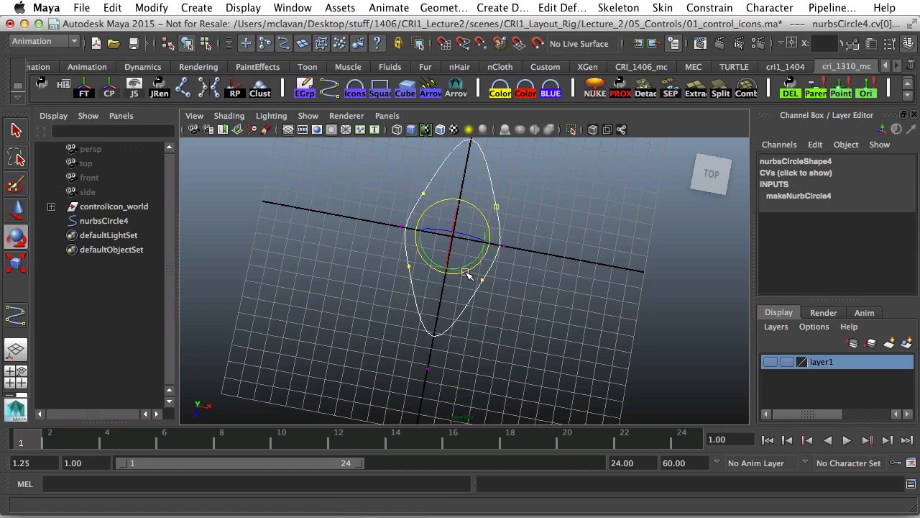
key(r)
drag(453, 235, 436, 247)
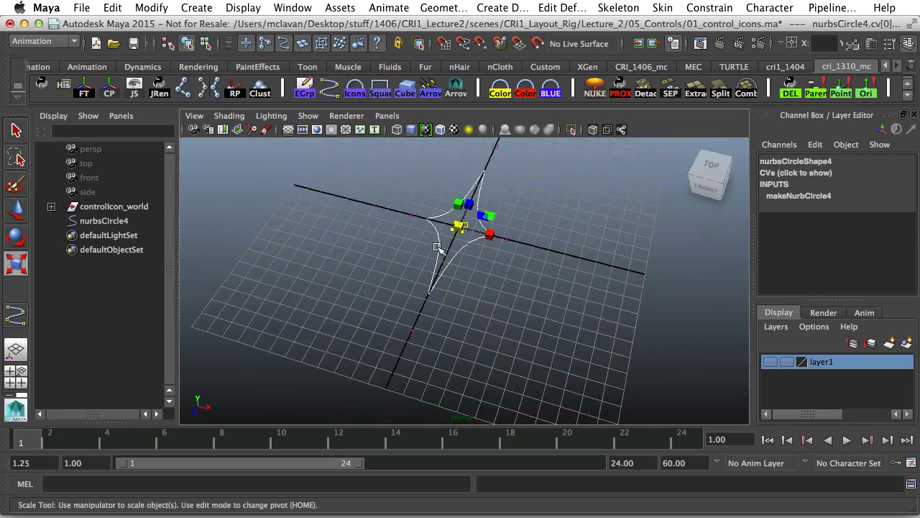
Undo the vertex edits back to the plain circle and reselect it in Object Mode.
key(z)
key(z)
key(z)
key(z)
key(z)
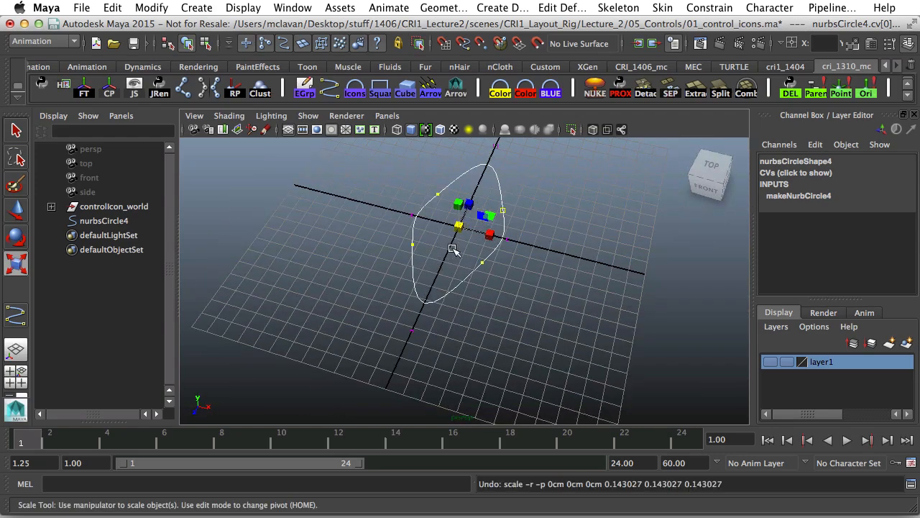
key(z)
key(z)
key(z)
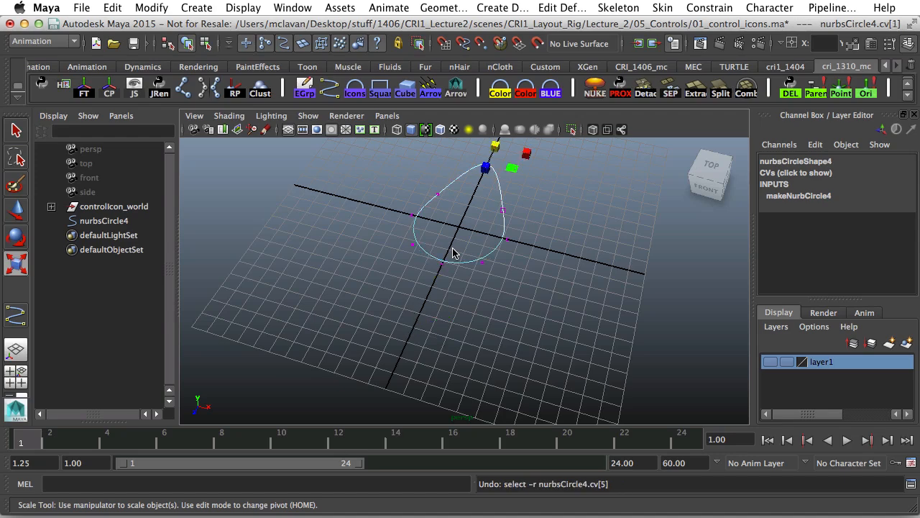
right_drag(503, 231, 578, 188)
click(494, 249)
alt+drag(494, 252, 526, 273)
alt+middle_drag(527, 273, 555, 314)
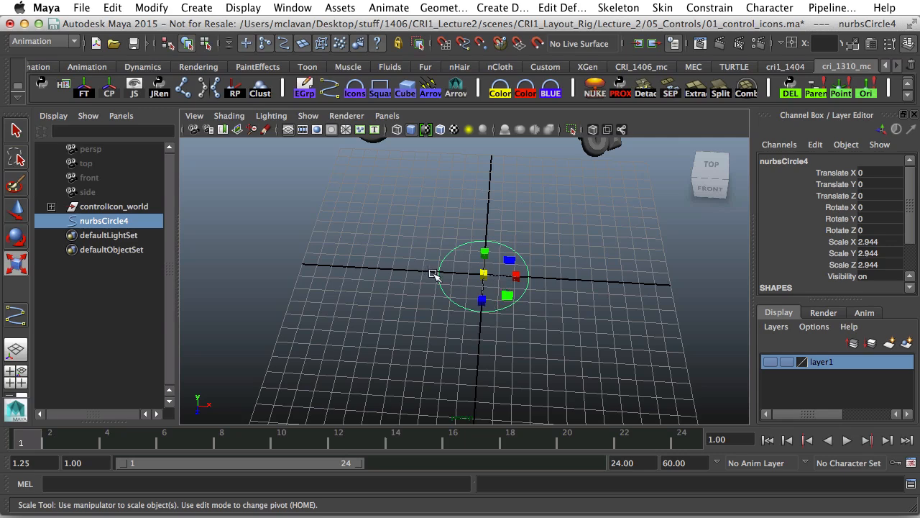
Set makeNurbCircle4 Sections to 16 and display the circle's control vertices.
scroll(454, 275, down, 1)
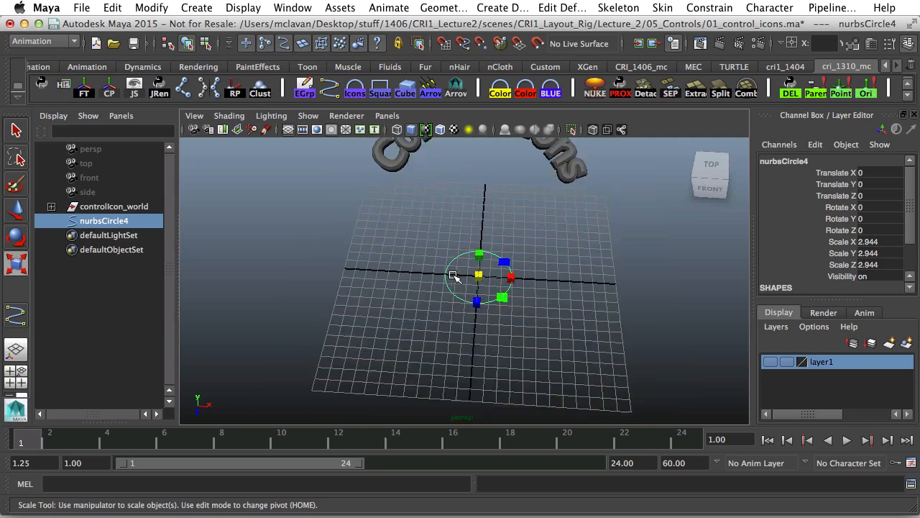
scroll(455, 275, up, 1)
scroll(808, 257, down, 2)
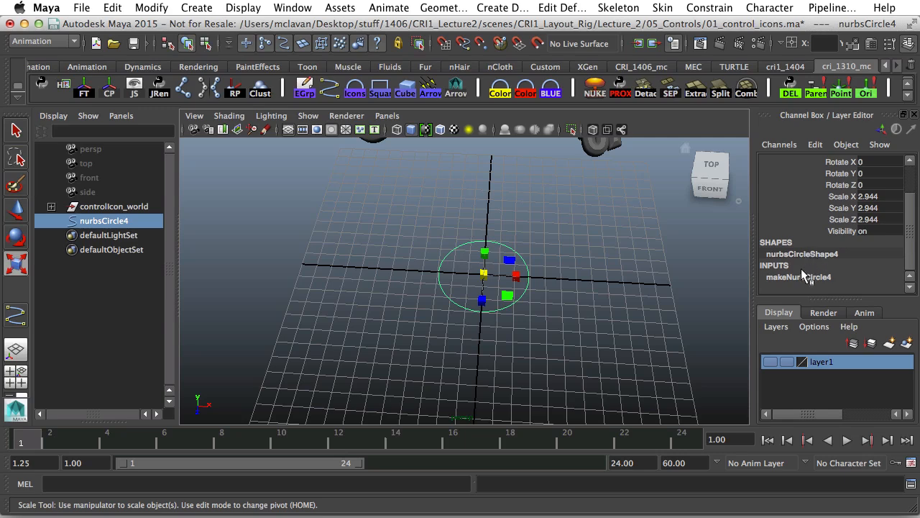
click(805, 276)
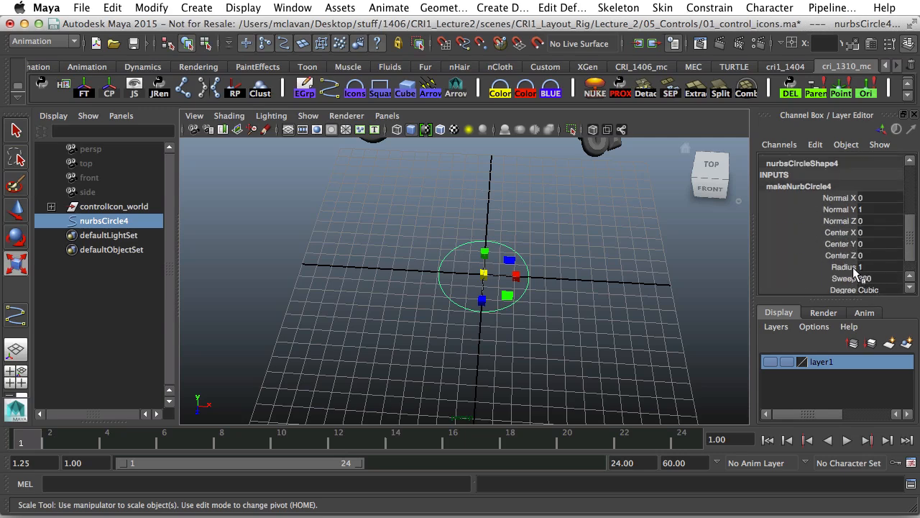
scroll(867, 277, down, 1)
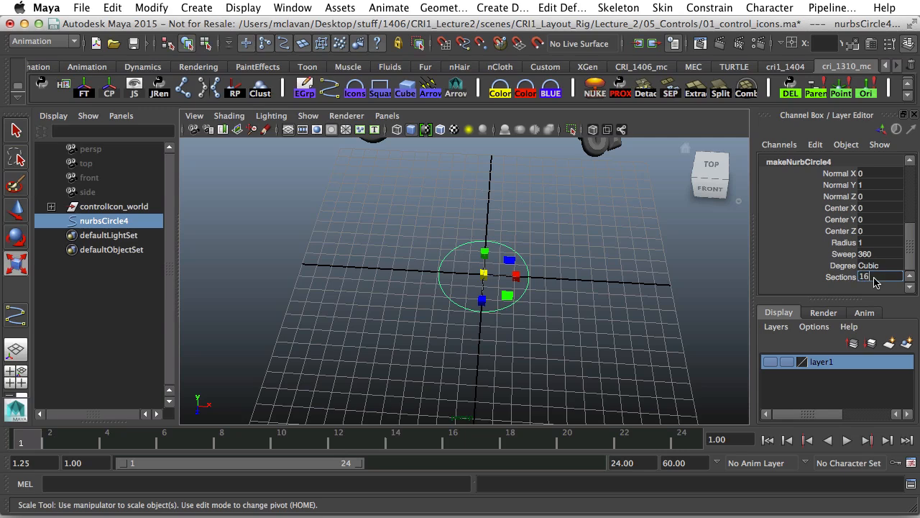
key(Return)
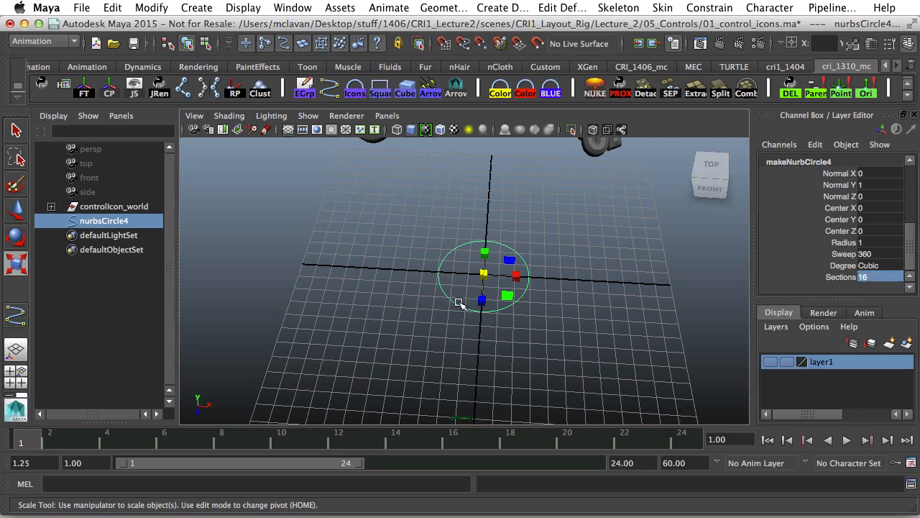
right_drag(460, 303, 434, 259)
alt+drag(499, 273, 529, 339)
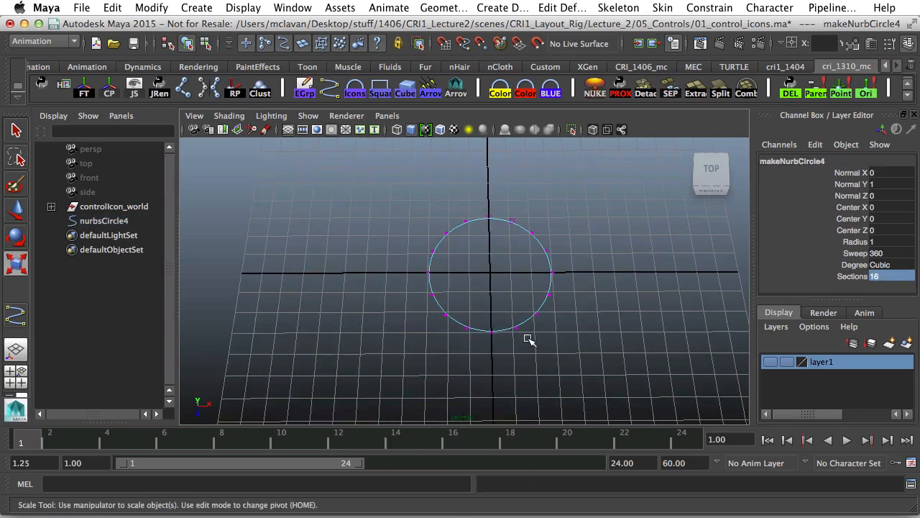
Select every other control vertex and scale them outward into an eight-pointed star.
click(489, 333)
shift+click(536, 317)
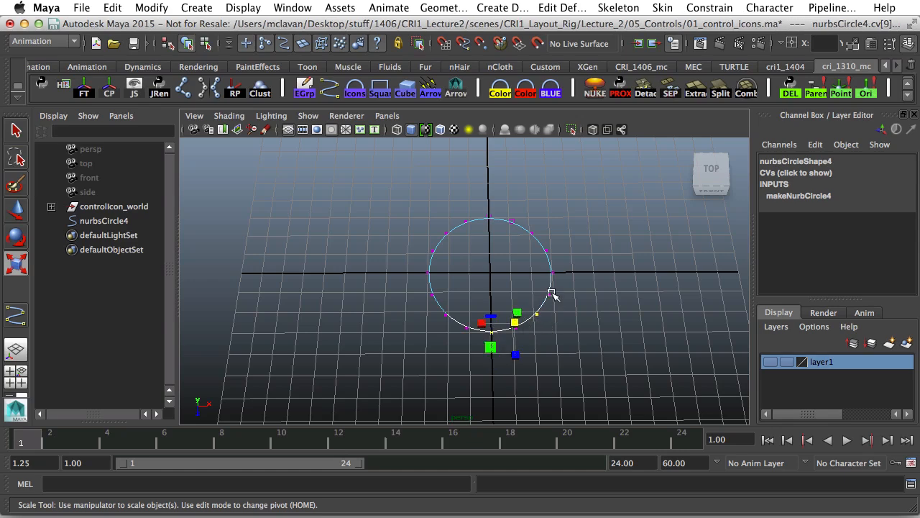
shift+click(552, 273)
shift+click(531, 231)
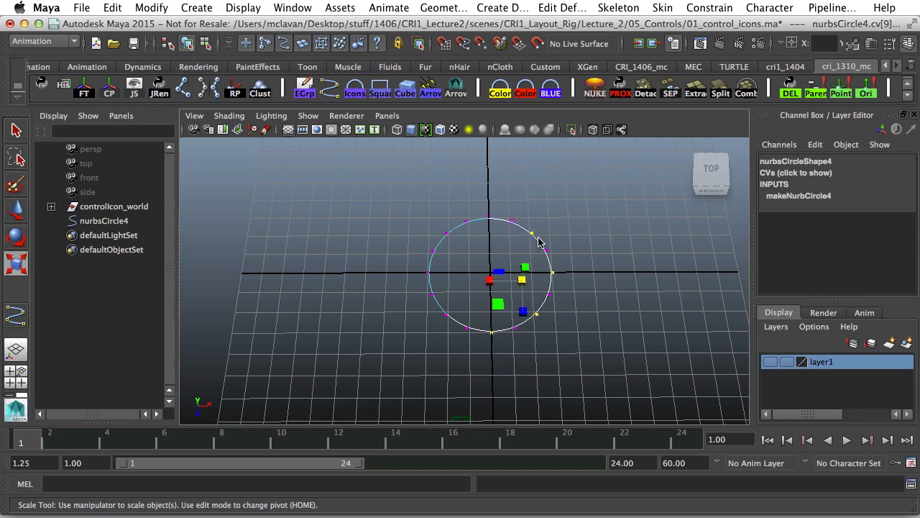
shift+click(489, 216)
shift+click(446, 232)
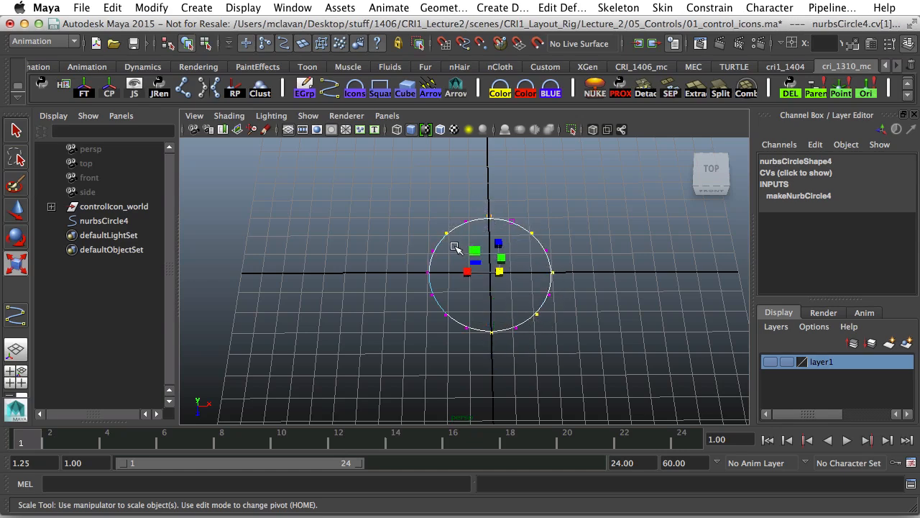
shift+click(429, 272)
shift+drag(437, 314, 453, 322)
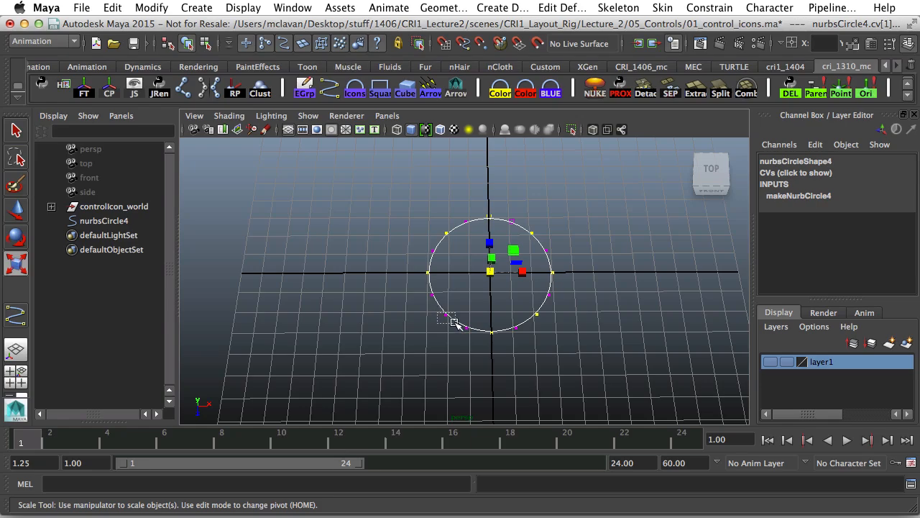
drag(485, 281, 700, 261)
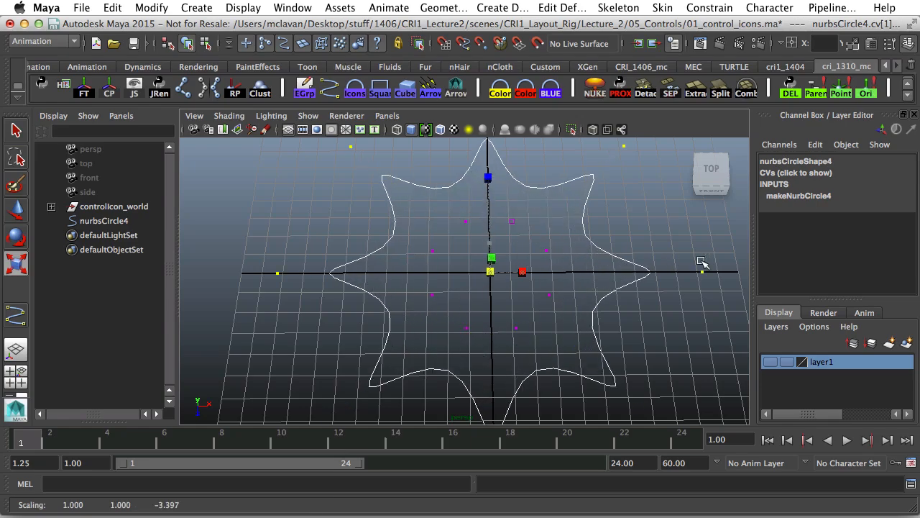
alt+drag(577, 280, 599, 246)
Return to Object Mode and scale the star down to 1.683.
right_drag(602, 252, 648, 227)
click(649, 271)
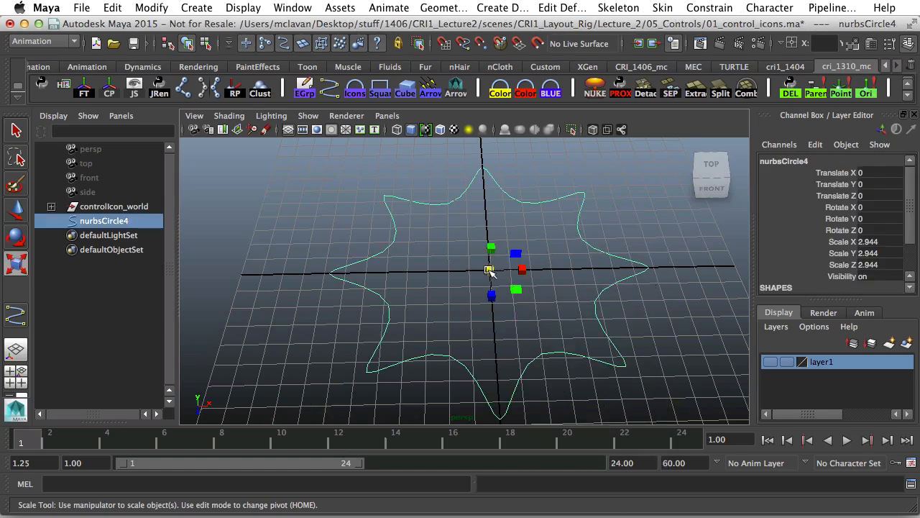
drag(489, 270, 360, 309)
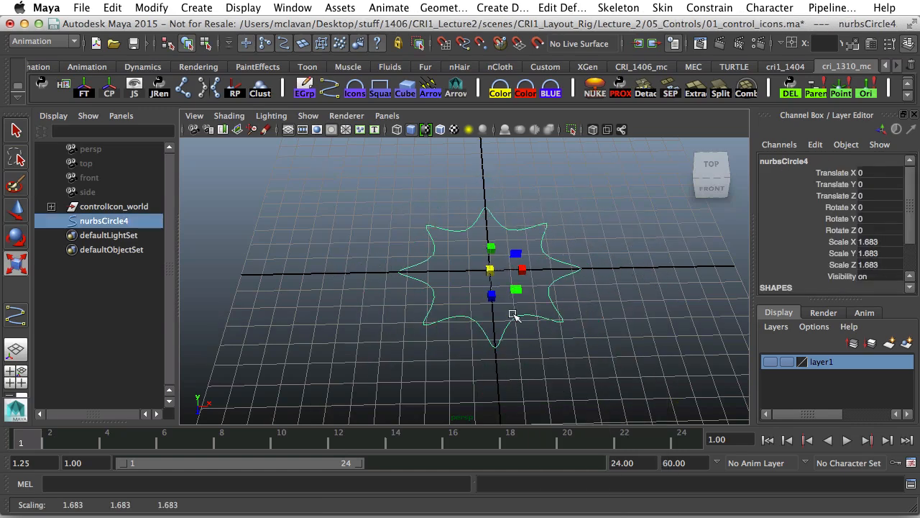
Move the star to X -9.835 and create a new NURBS circle at the origin.
key(w)
drag(530, 268, 374, 292)
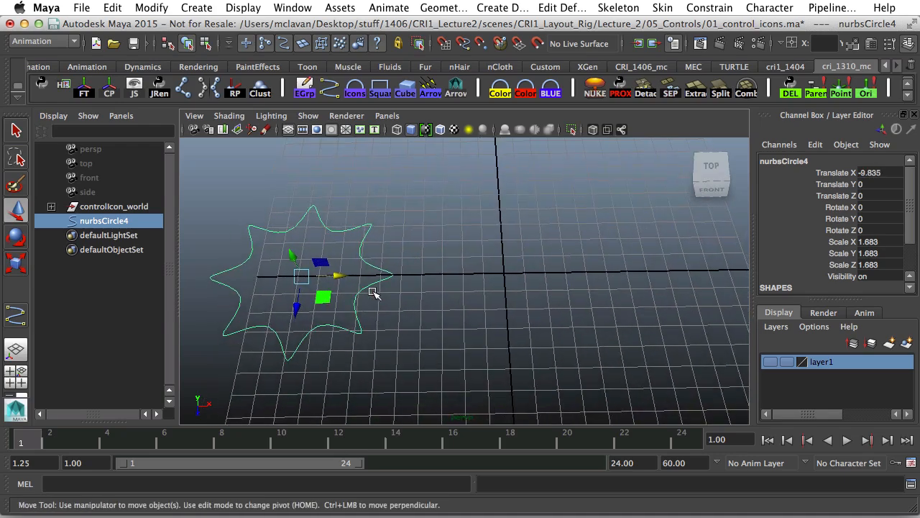
click(209, 7)
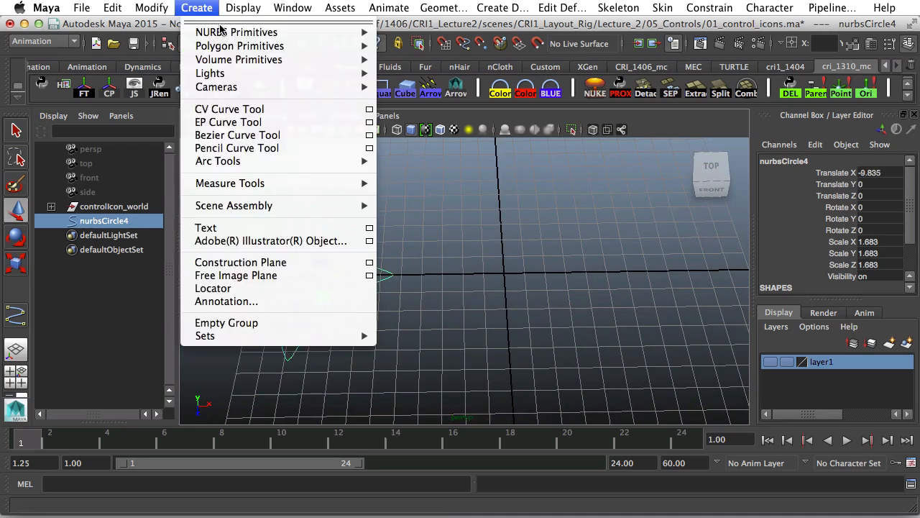
mouse_move(230, 32)
click(475, 117)
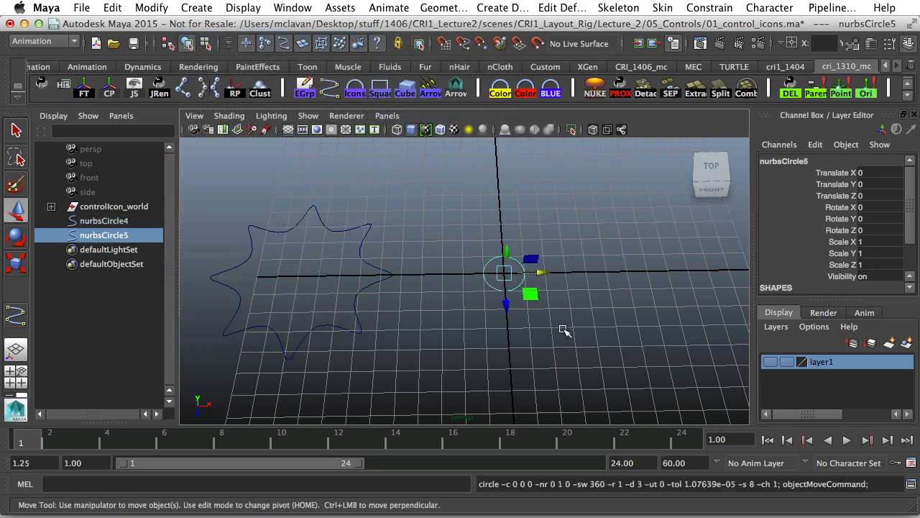
Scale the new circle uniformly to 3.078 and move it to X 9.133.
key(r)
drag(506, 274, 729, 286)
key(w)
mouse_move(587, 301)
alt+middle_down()
mouse_move(554, 307)
mouse_move(586, 302)
alt+middle_up()
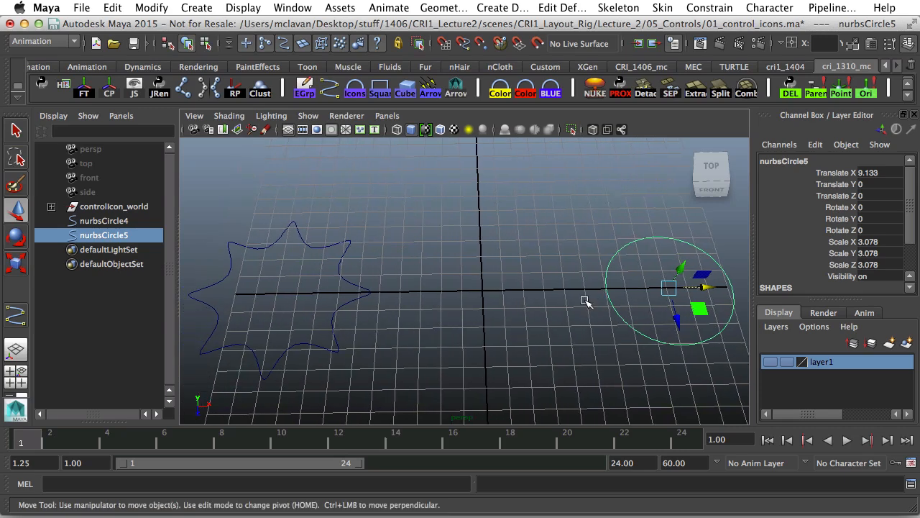
alt+drag(586, 302, 617, 308)
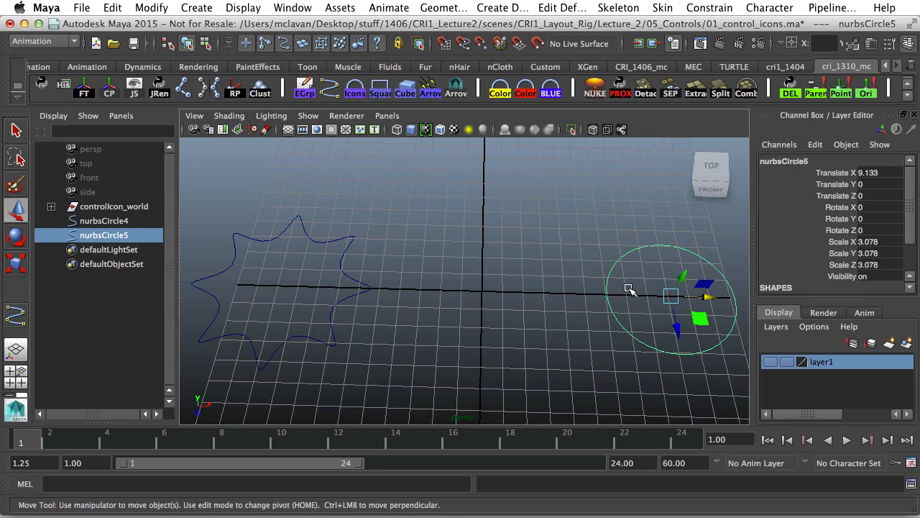
Draw a fifteen-point looping CV curve between the star and the circle with the CV Curve Tool.
click(205, 8)
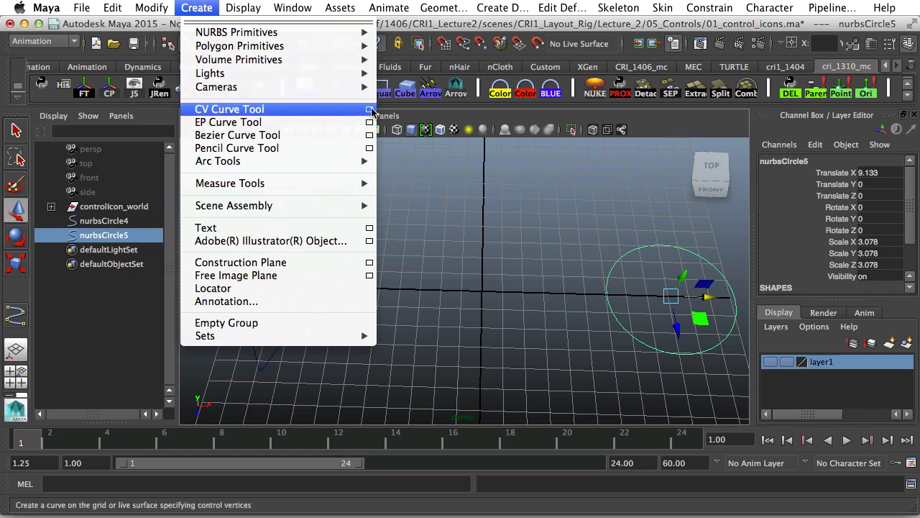
click(370, 109)
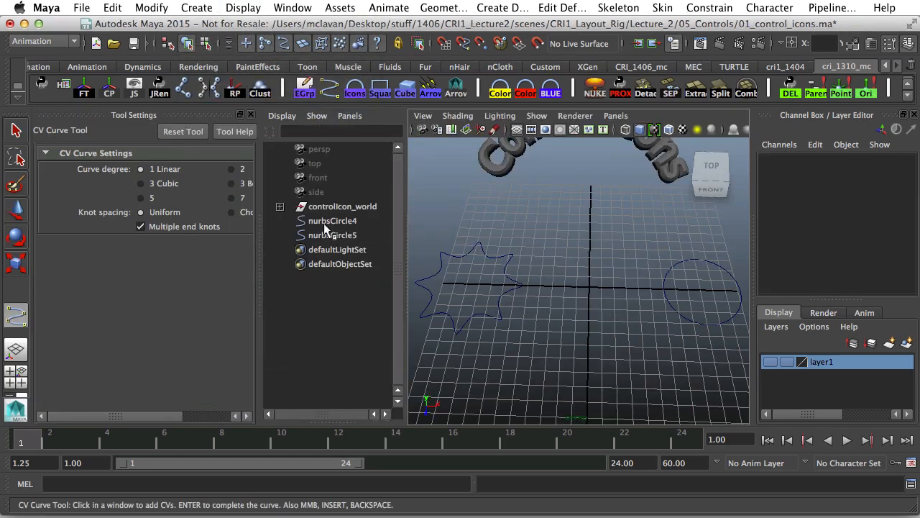
click(519, 235)
click(555, 224)
click(639, 227)
click(654, 262)
click(650, 302)
click(631, 319)
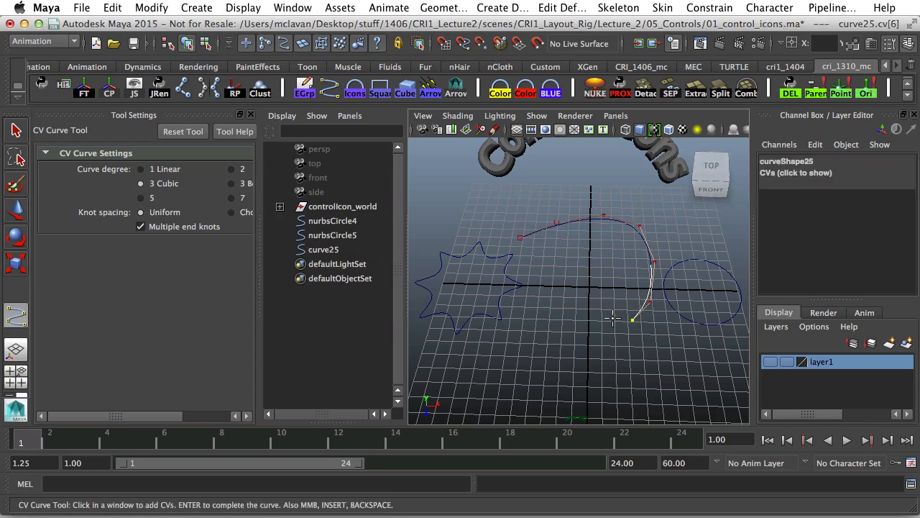
click(600, 314)
click(578, 288)
click(582, 278)
click(591, 261)
click(608, 243)
click(597, 225)
click(576, 229)
click(559, 257)
click(552, 281)
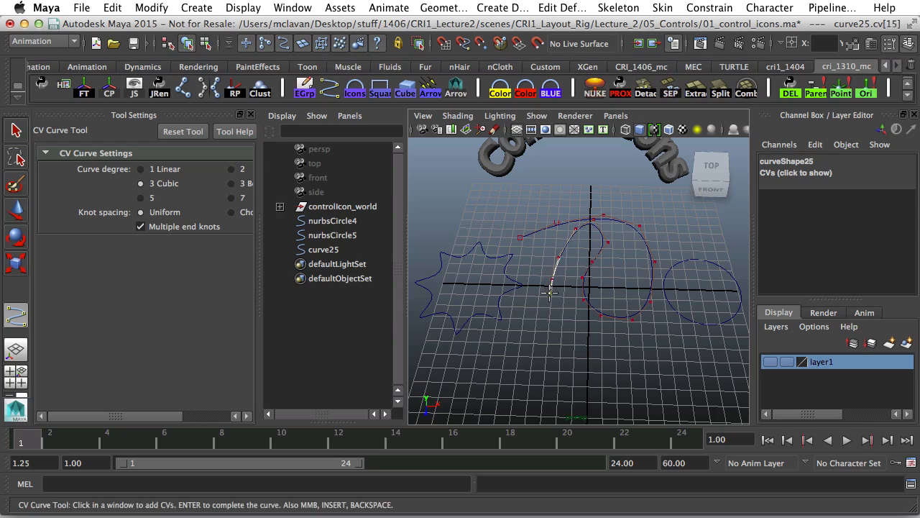
key(Return)
key(w)
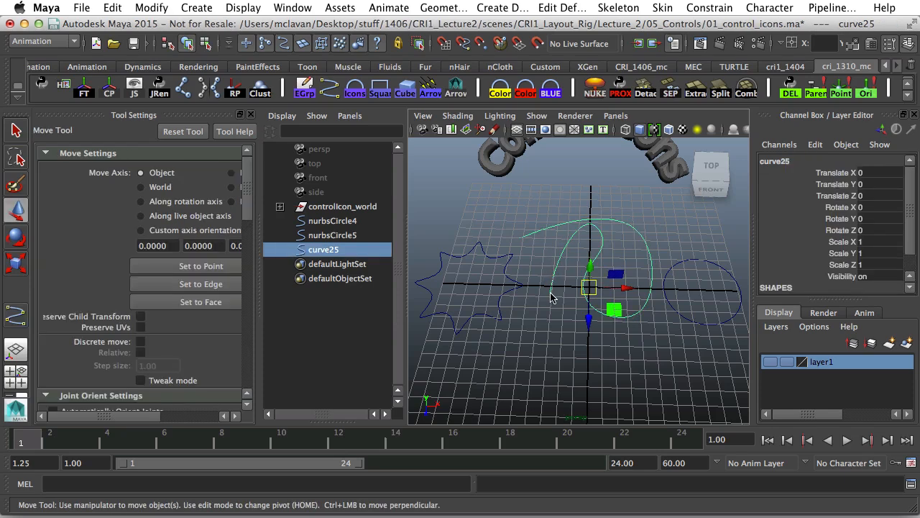
Delete the looping curve and set the CV Curve Tool to degree 1 Linear.
key(Delete)
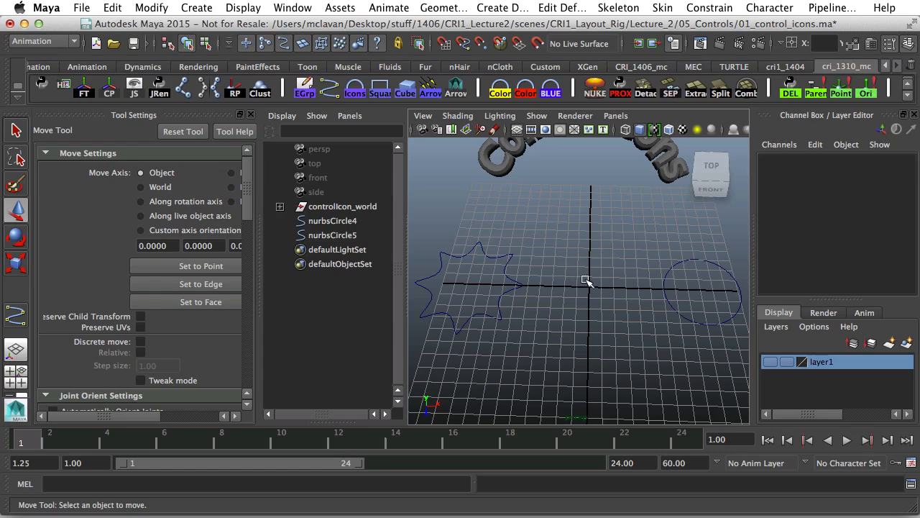
click(15, 317)
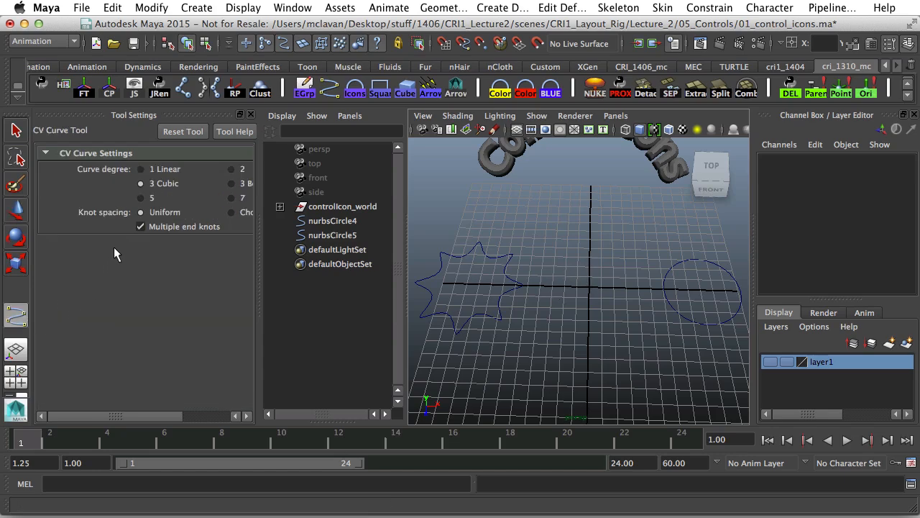
click(141, 169)
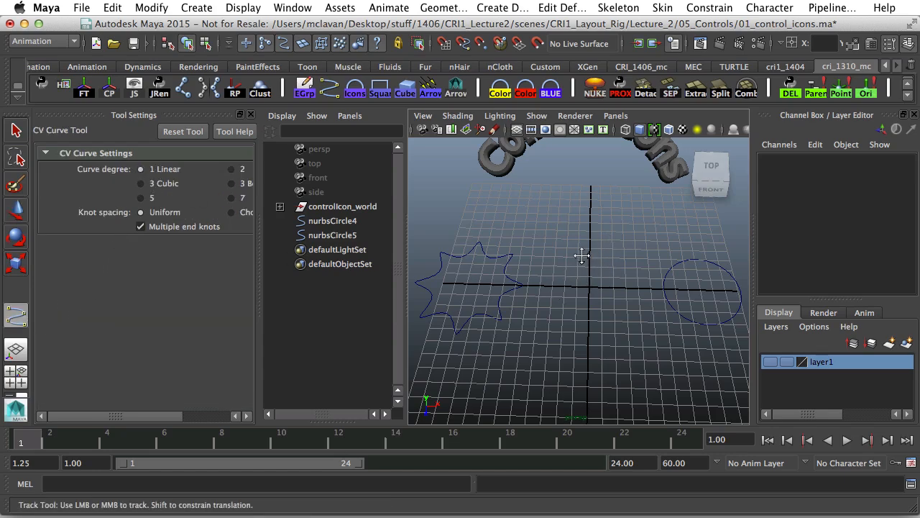
alt+drag(581, 255, 601, 310)
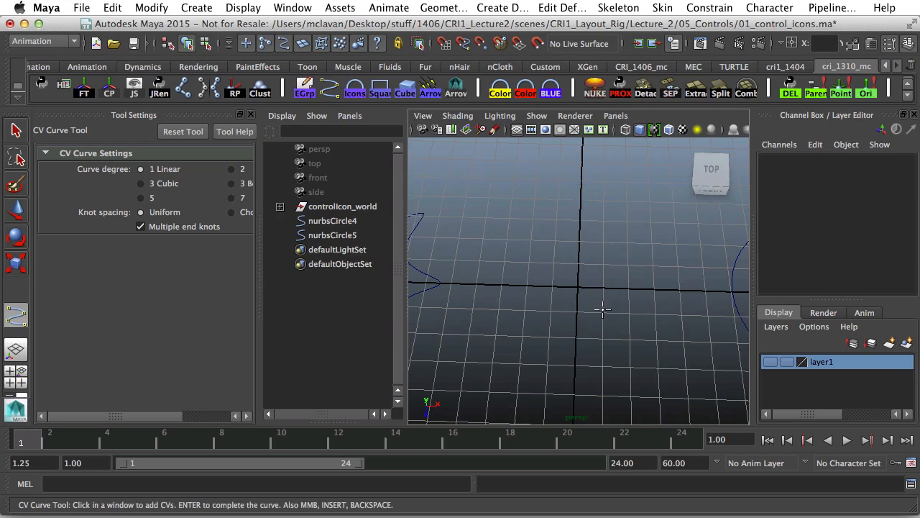
Draw a grid-snapped square curve from five corner points, closing at the start.
key(x)
click(550, 311)
click(603, 312)
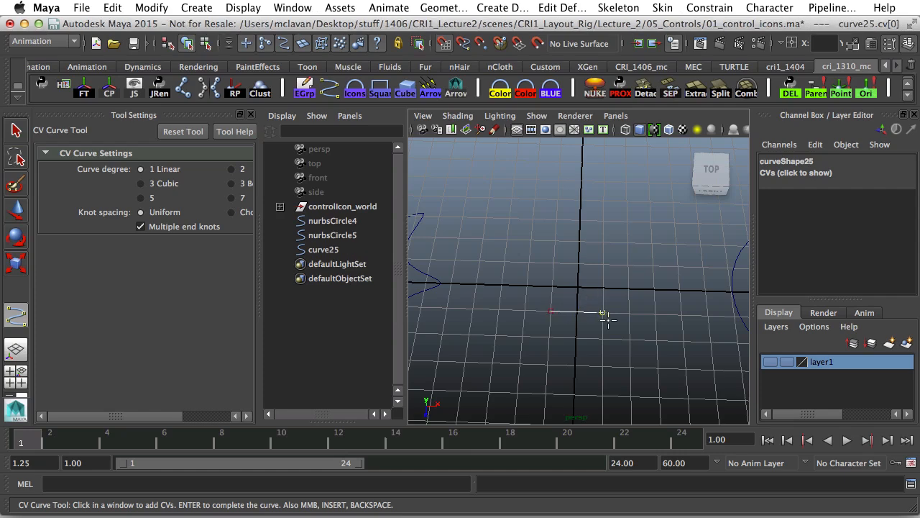
click(602, 265)
click(550, 262)
click(550, 310)
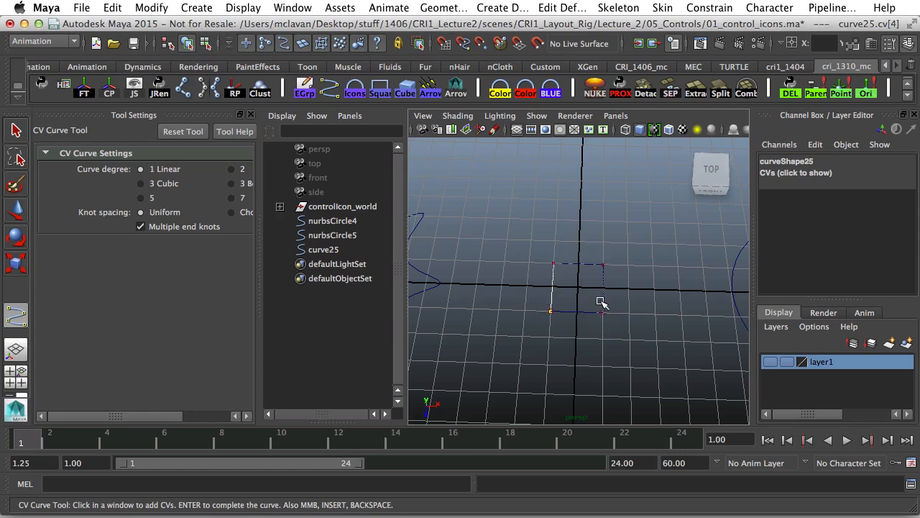
key(w)
Scale the square uniformly to 2.918.
key(r)
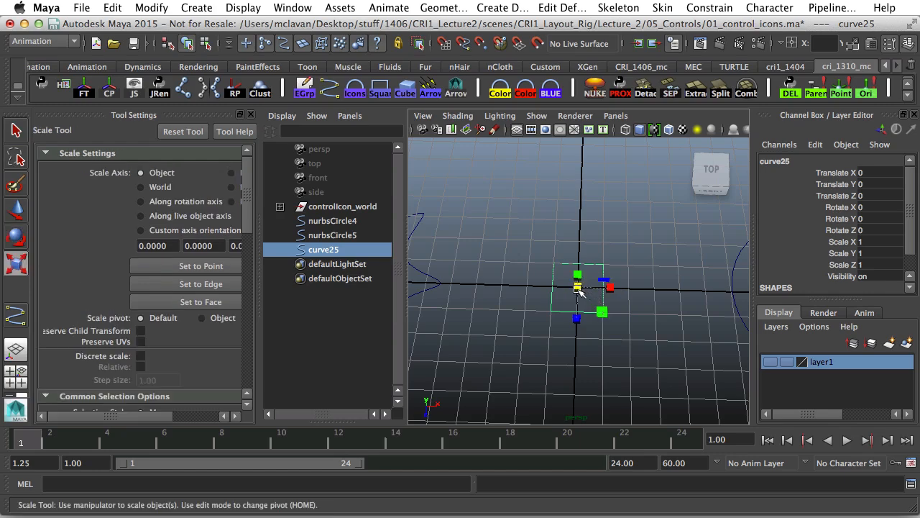
drag(578, 288, 602, 278)
alt+right_drag(602, 279, 471, 276)
alt+middle_drag(471, 276, 480, 307)
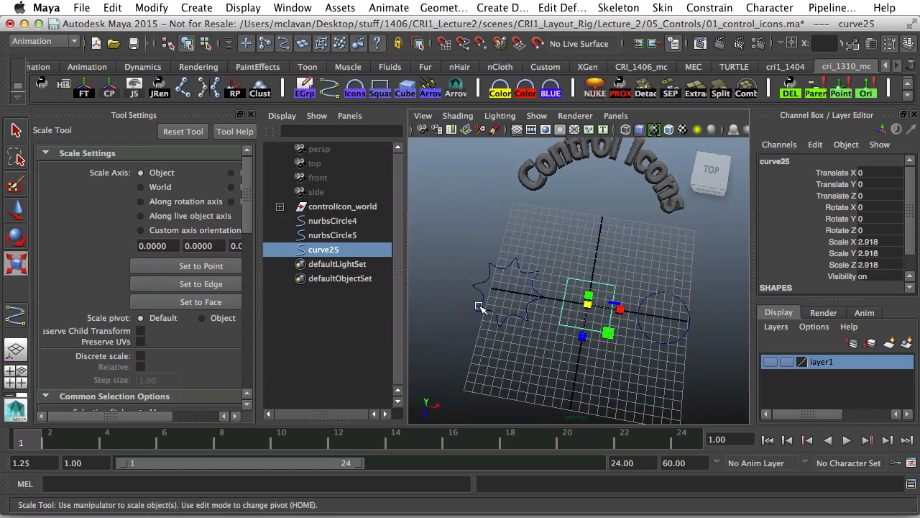
alt+drag(480, 307, 496, 302)
Move the square back along Z to -9.334.
key(w)
drag(581, 340, 621, 278)
alt+middle_drag(592, 296, 590, 269)
alt+drag(590, 269, 553, 256)
alt+right_drag(553, 256, 586, 279)
alt+middle_drag(586, 278, 597, 324)
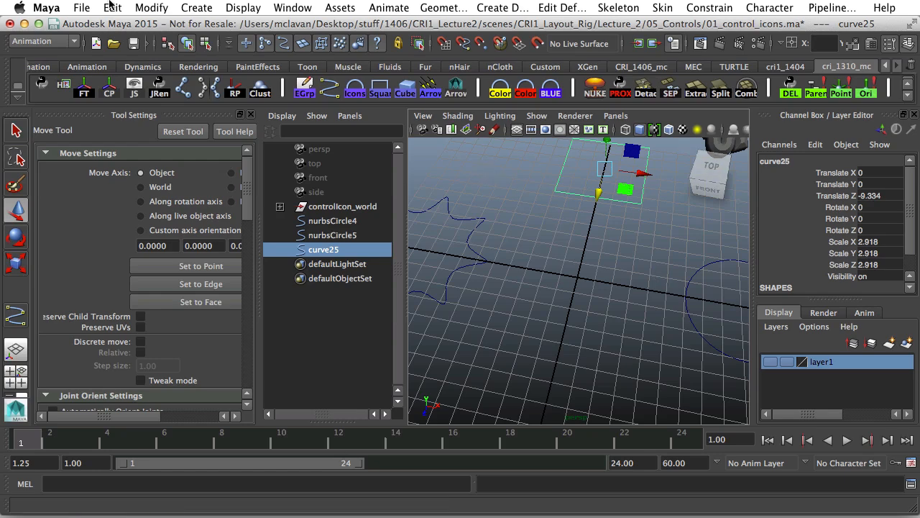
Create a polygon cube at the origin and frame it in the view.
click(195, 7)
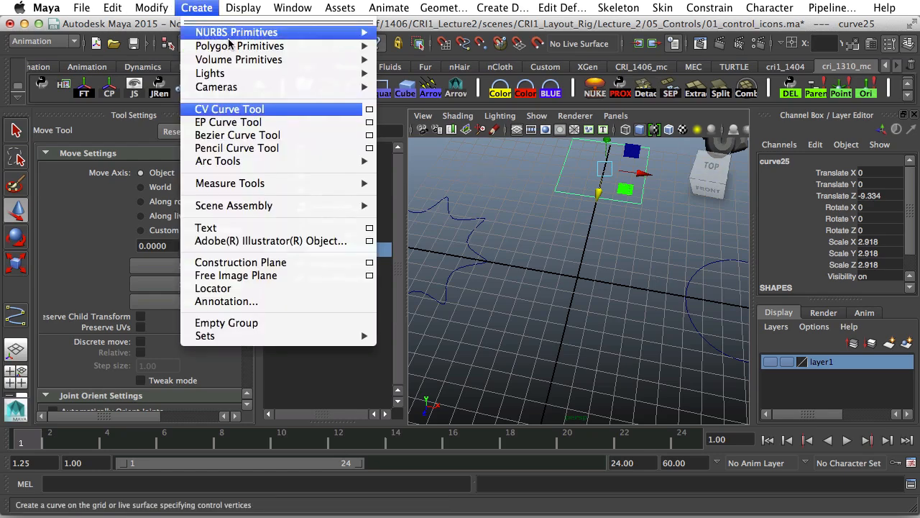
mouse_move(232, 49)
mouse_move(319, 47)
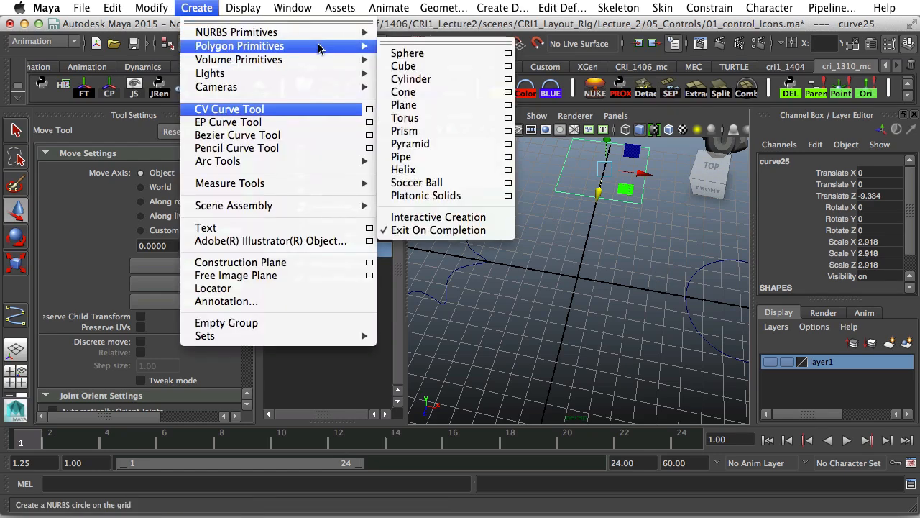
click(396, 65)
alt+middle_drag(599, 274, 544, 254)
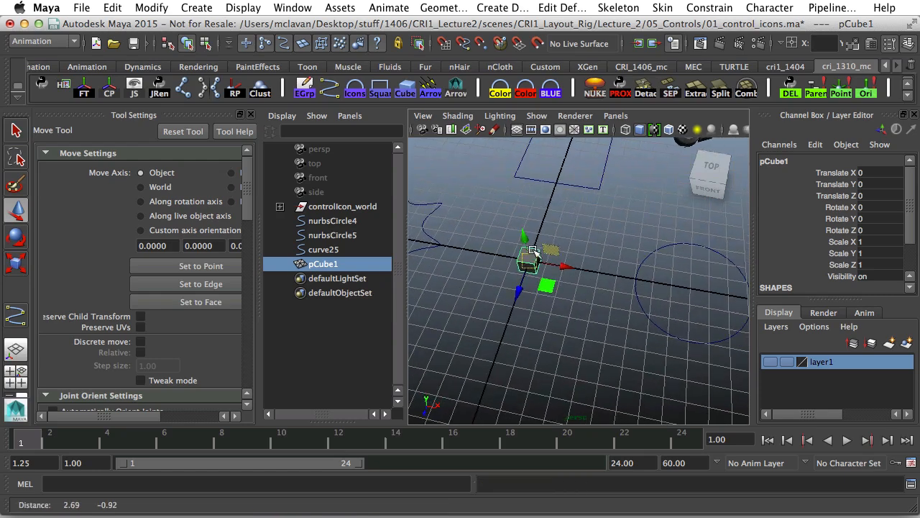
alt+drag(544, 254, 499, 223)
alt+middle_drag(499, 222, 558, 224)
alt+right_drag(558, 225, 624, 259)
Scale the cube uniformly to 2.654 and pick the CV Curve Tool for tracing.
key(r)
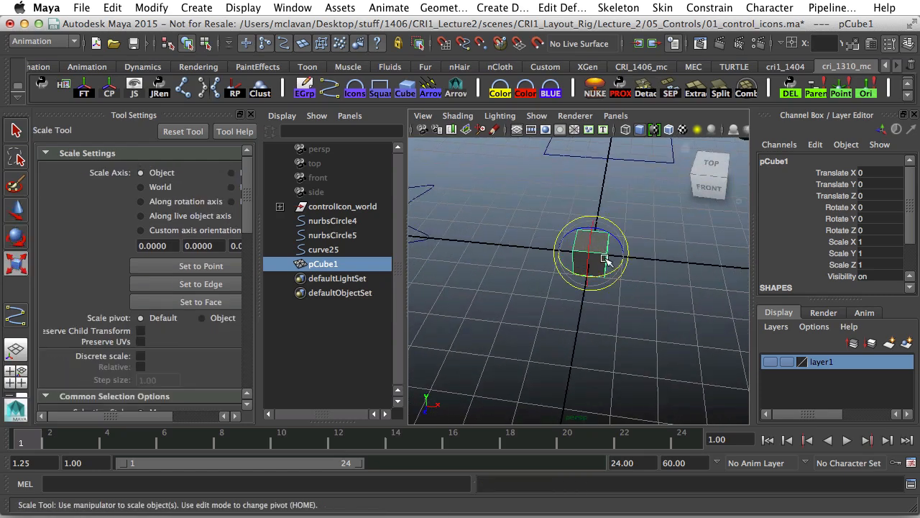
mouse_move(590, 254)
mouse_down()
mouse_move(640, 256)
mouse_move(532, 238)
mouse_move(637, 232)
mouse_move(581, 244)
mouse_move(631, 249)
mouse_move(573, 251)
mouse_up()
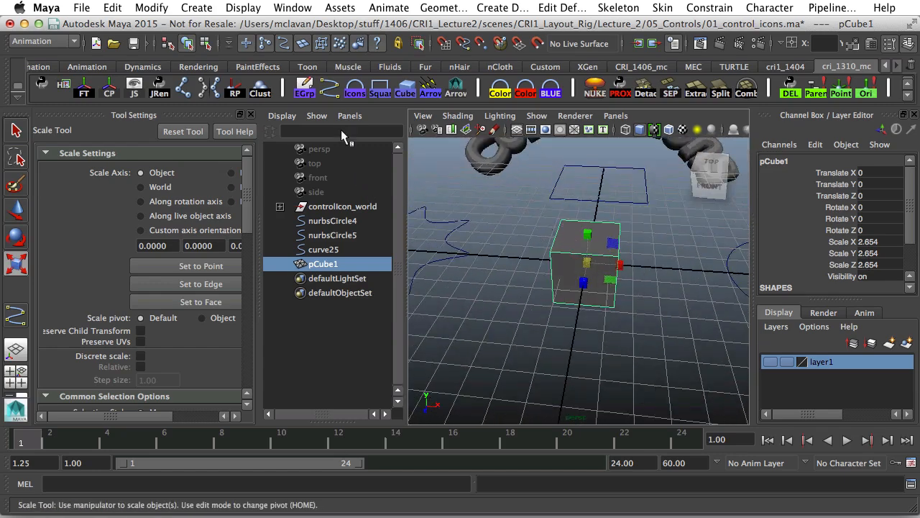
click(15, 317)
alt+drag(579, 237, 660, 245)
alt+right_drag(659, 244, 604, 251)
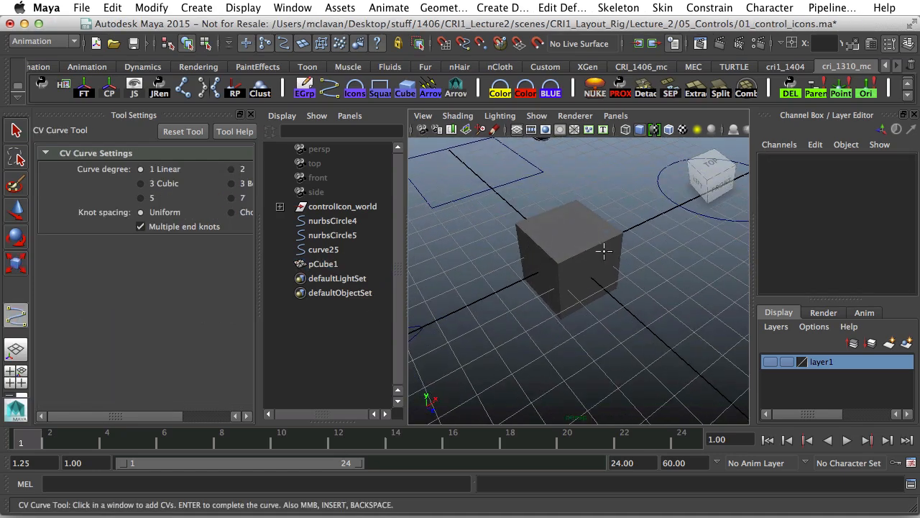
With vertex snapping, place linear curve points around the cube's front face, closing at the front-top corner.
key(v)
click(565, 259)
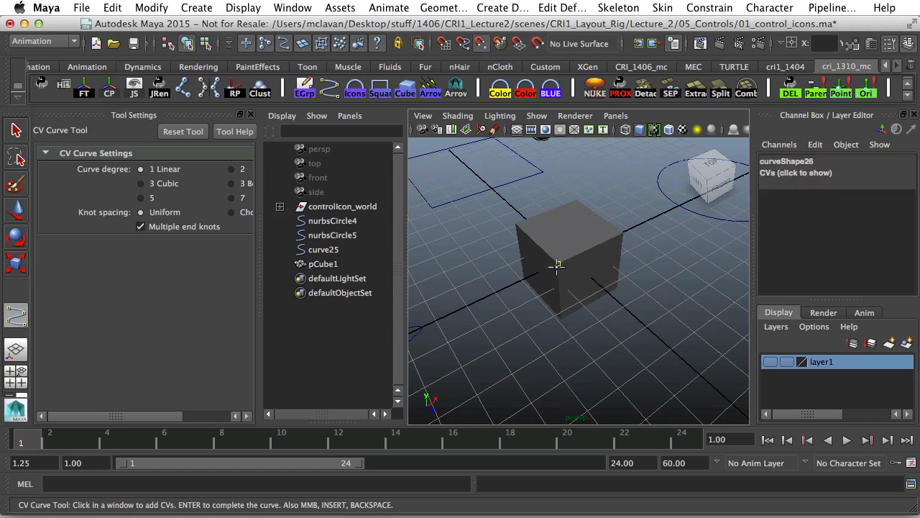
click(564, 317)
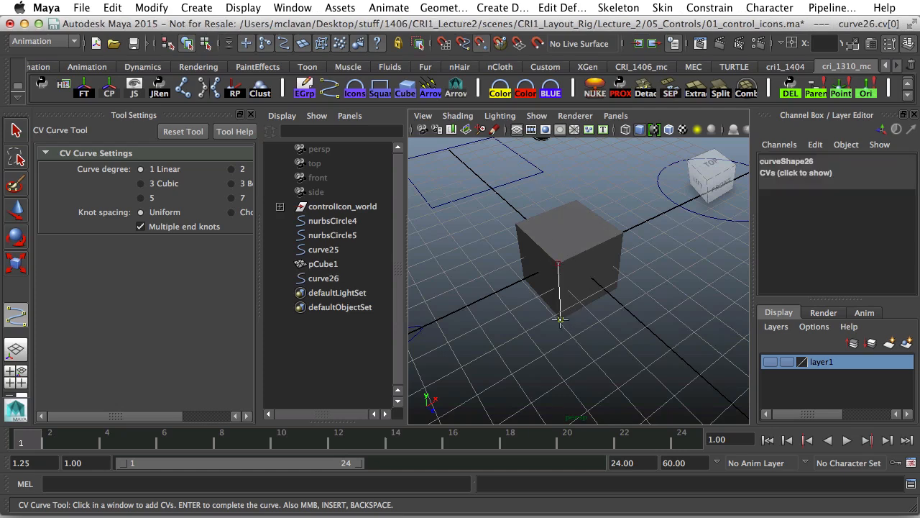
click(622, 290)
click(623, 235)
click(561, 260)
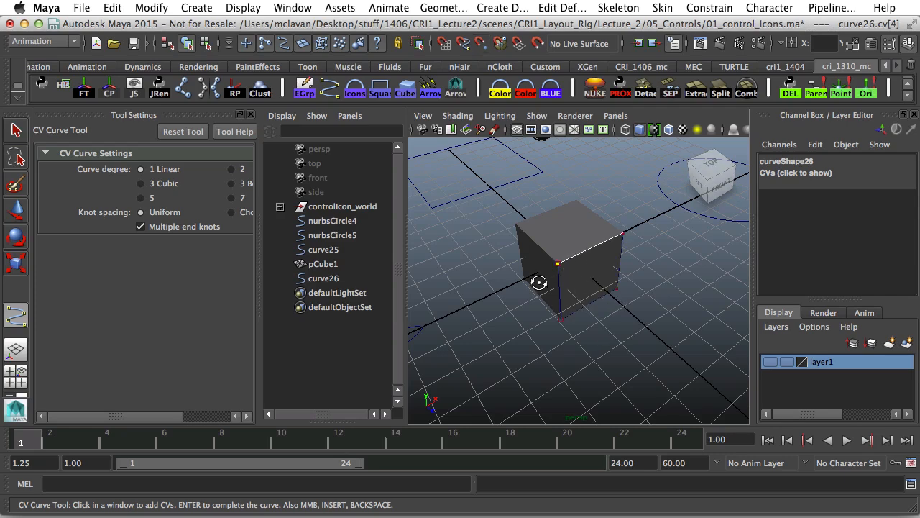
Continue the curve through the cube's left and far corners, snapping each point to a vertex.
alt+drag(539, 282, 578, 271)
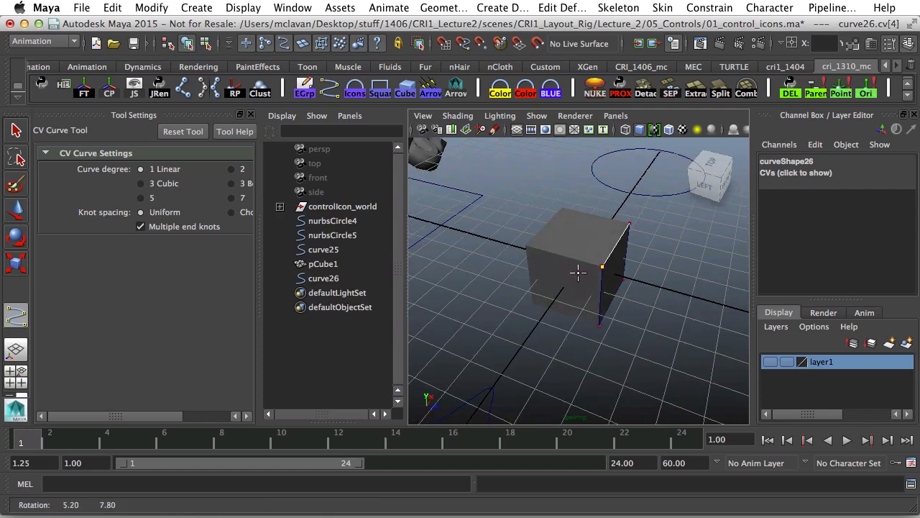
click(544, 254)
click(533, 302)
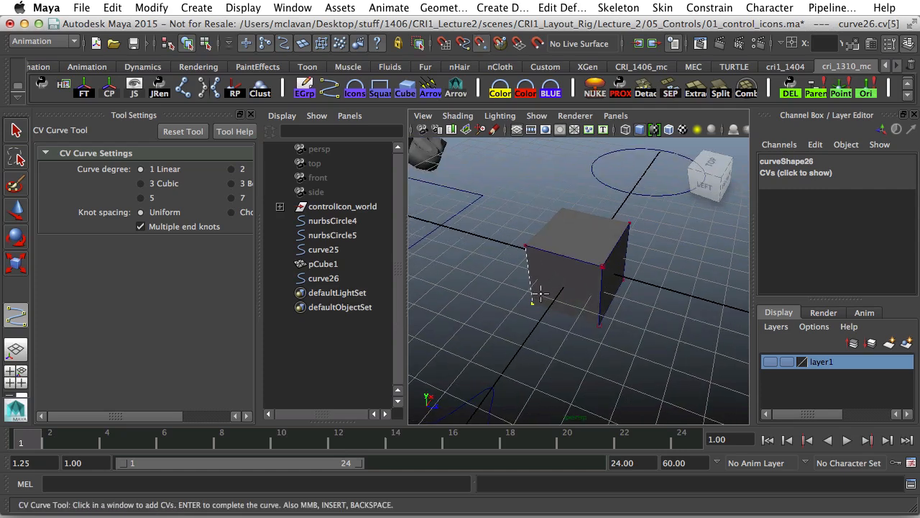
click(536, 303)
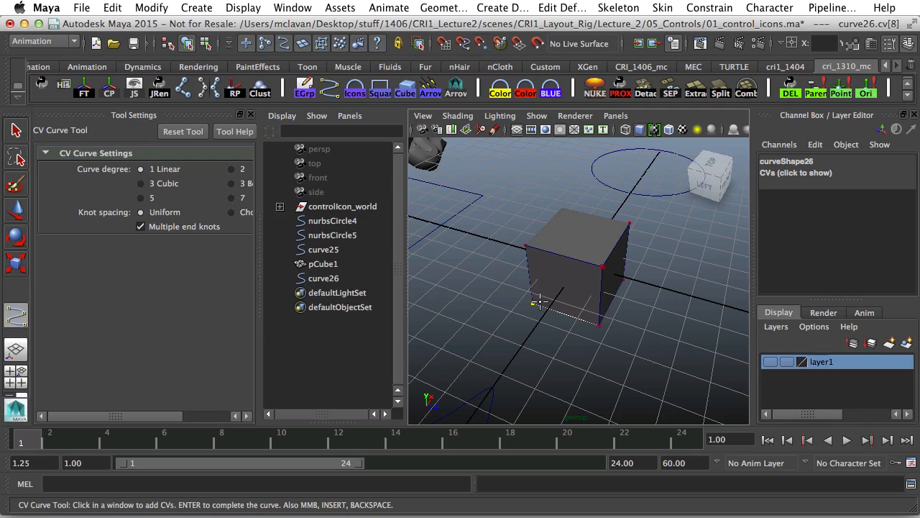
alt+drag(507, 305, 663, 297)
alt+drag(615, 302, 629, 305)
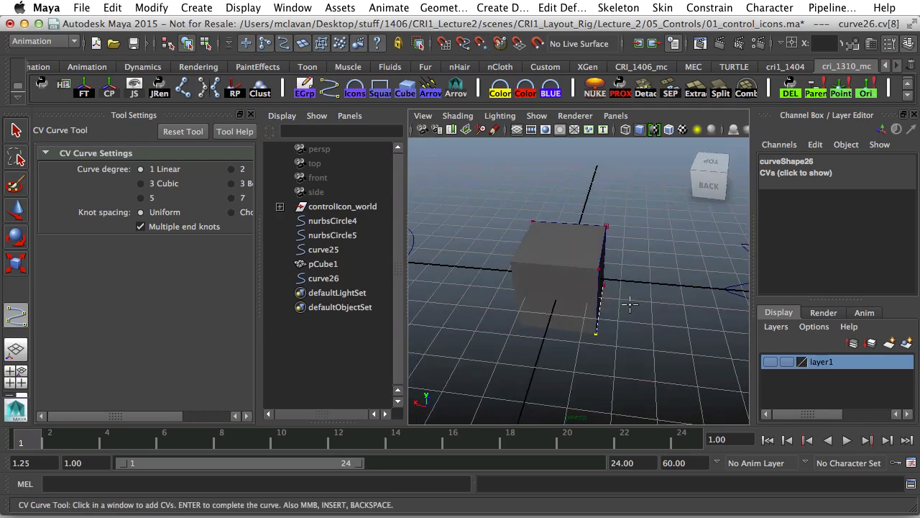
key(v)
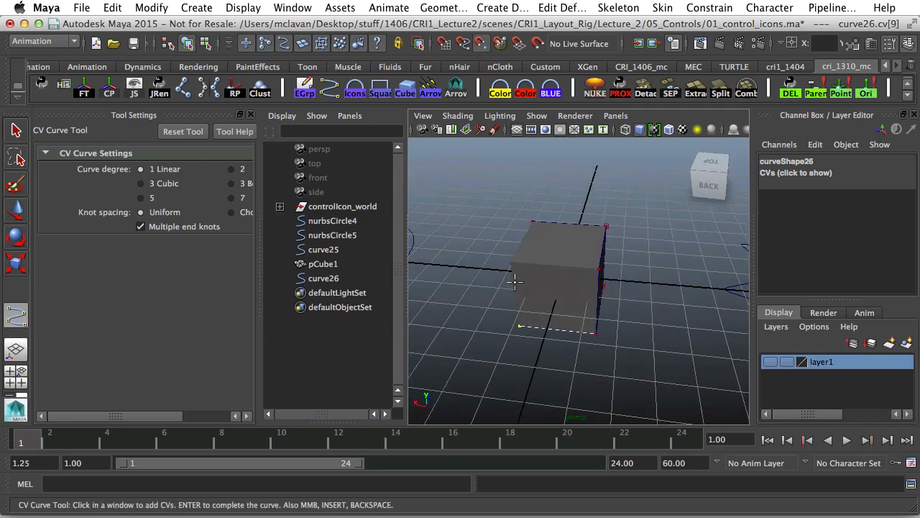
click(530, 269)
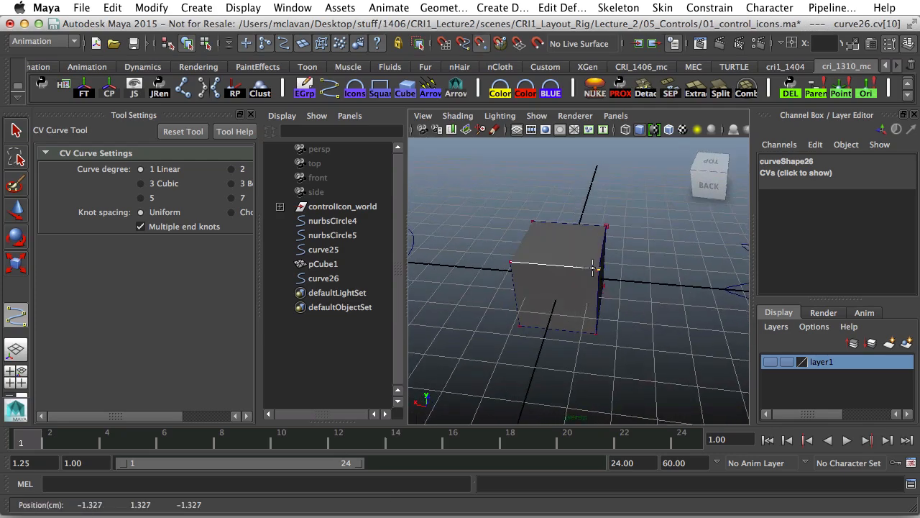
click(518, 261)
Snap the last points to the left edge, lower-right and top-front corners to complete curve26.
alt+drag(518, 261, 650, 257)
click(540, 262)
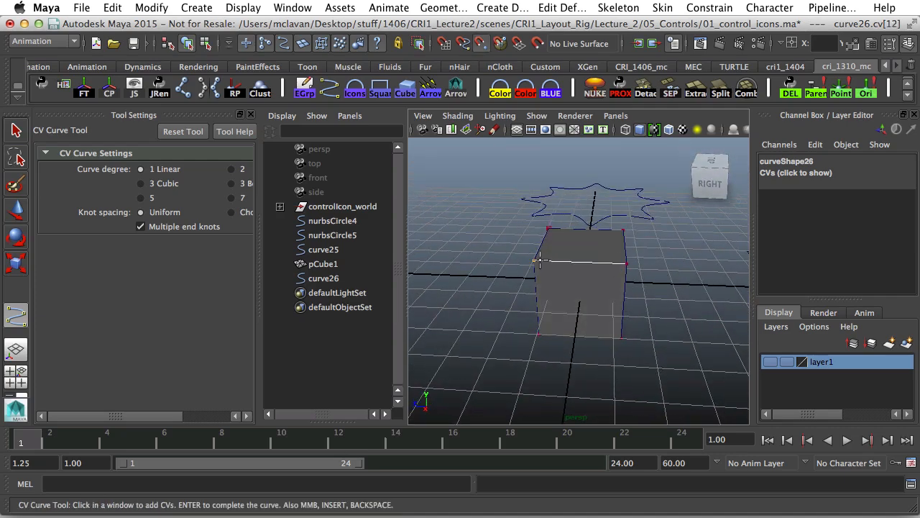
click(621, 337)
alt+drag(657, 320, 568, 246)
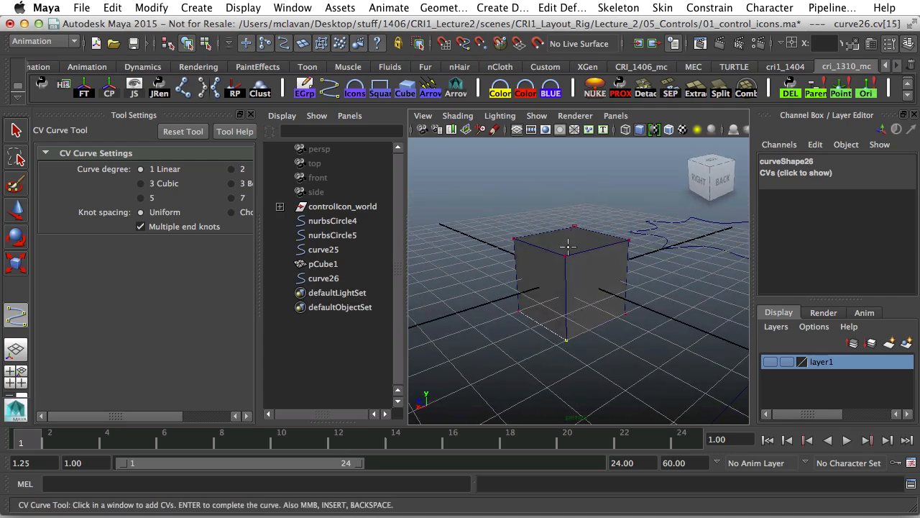
click(565, 256)
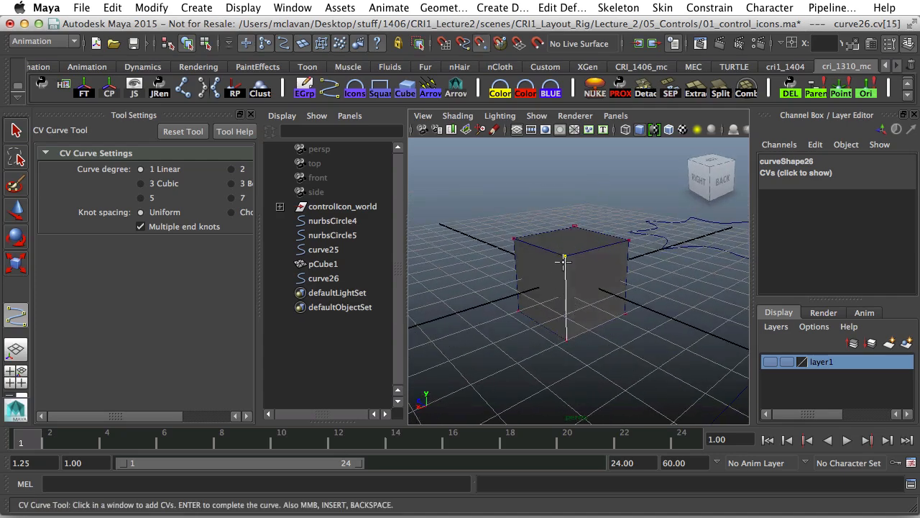
key(Return)
Move curve26 away from the cube and down onto the grid at X -2.363, Z 6.95.
key(r)
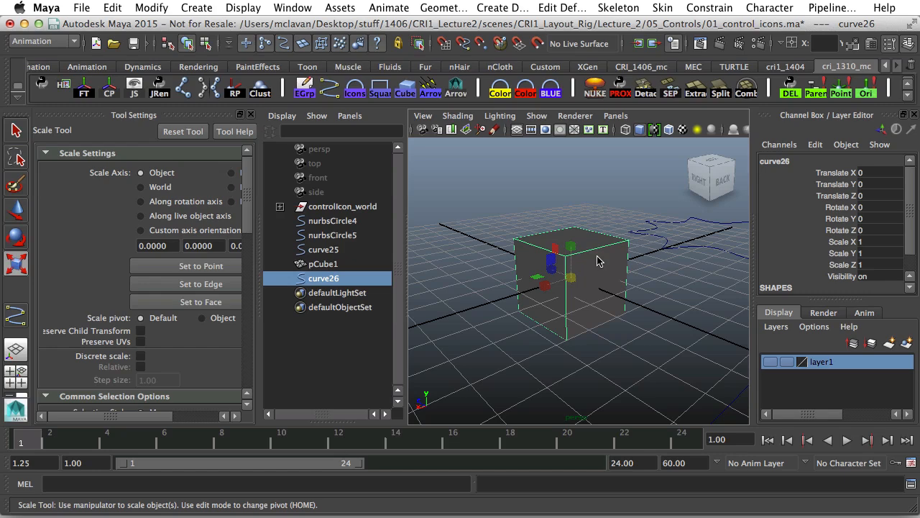
key(w)
drag(577, 280, 637, 176)
alt+middle_drag(635, 176, 614, 242)
alt+drag(614, 242, 585, 257)
alt+right_drag(586, 257, 555, 256)
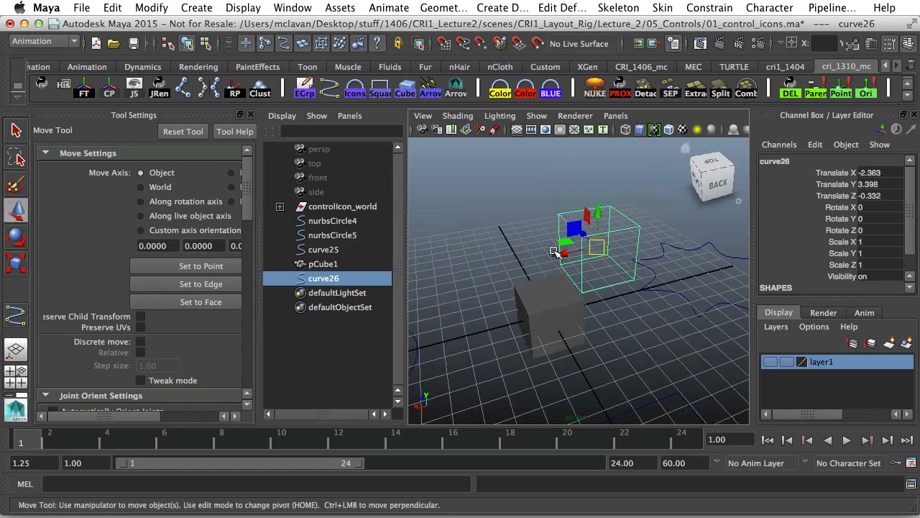
alt+drag(554, 260, 618, 276)
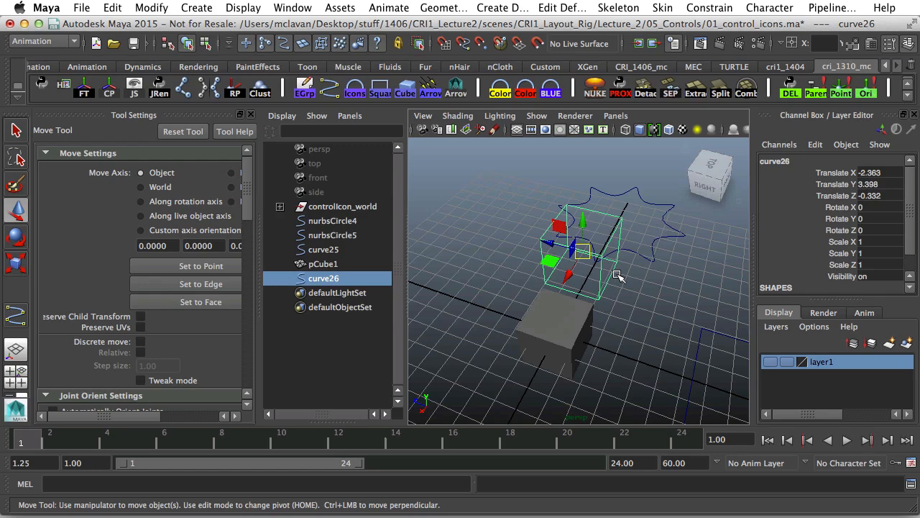
drag(573, 248, 486, 234)
alt+middle_drag(525, 245, 580, 274)
alt+drag(580, 274, 606, 261)
drag(495, 228, 514, 297)
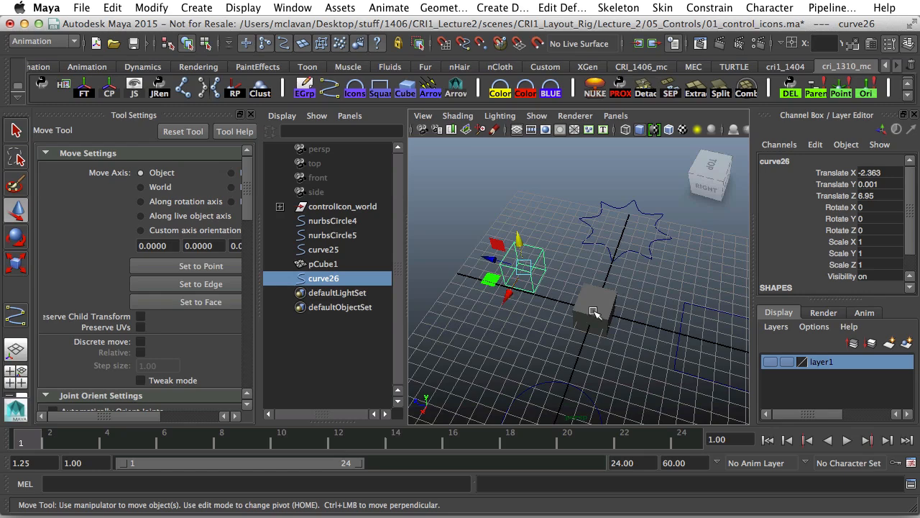
Delete the reference cube pCube1.
click(594, 312)
alt+drag(607, 339, 612, 322)
alt+middle_drag(612, 322, 585, 284)
alt+drag(586, 284, 591, 298)
alt+right_drag(591, 298, 647, 314)
key(Delete)
alt+right_drag(613, 269, 551, 268)
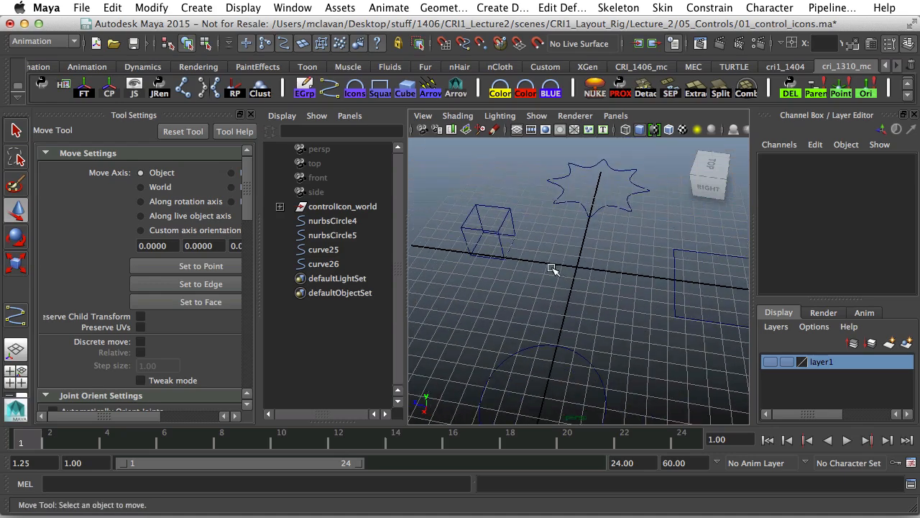
alt+drag(552, 268, 556, 233)
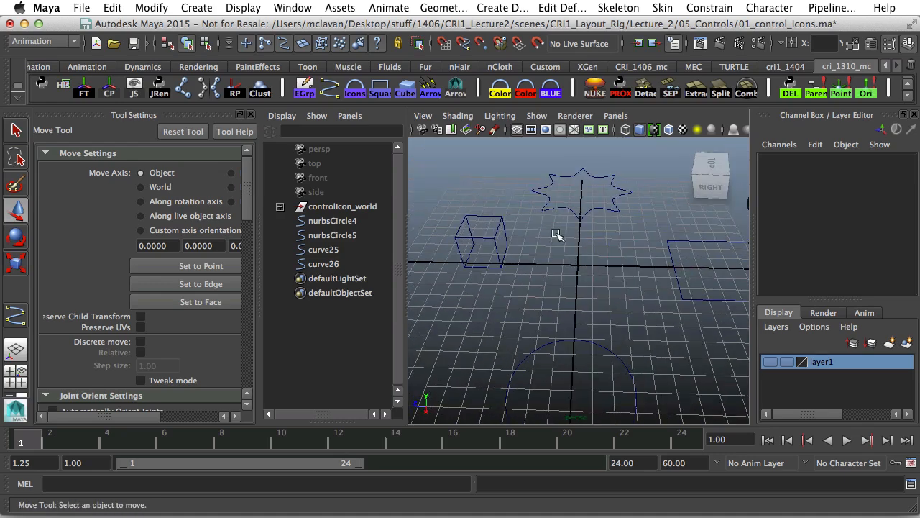
Create a new NURBS circle on the grid.
click(204, 8)
mouse_move(220, 36)
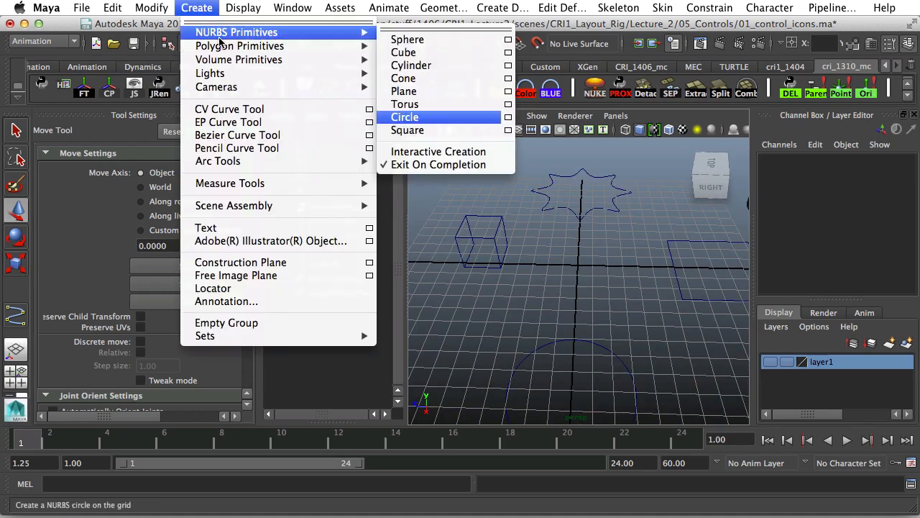
click(436, 117)
scroll(583, 309, up, 3)
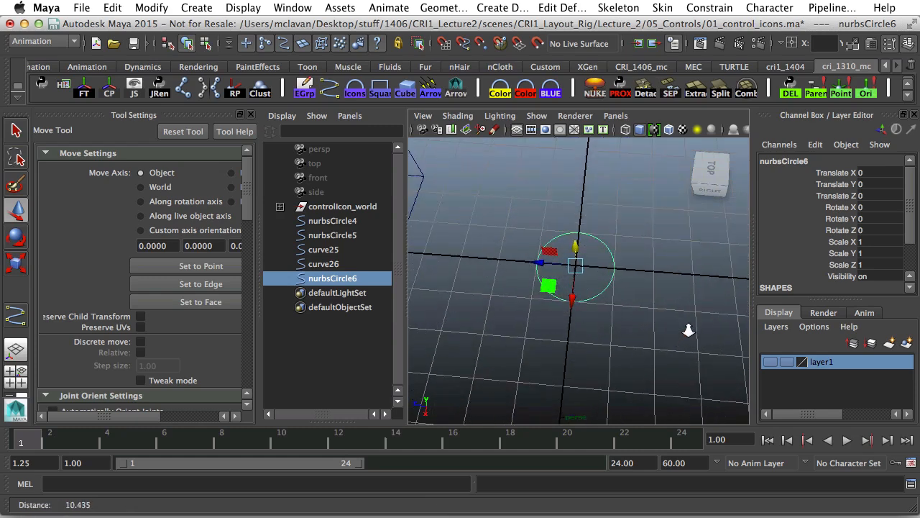
In Control Vertex mode, pull one CV outward and scale two CVs together into a teardrop tip.
right_click(536, 263)
click(489, 257)
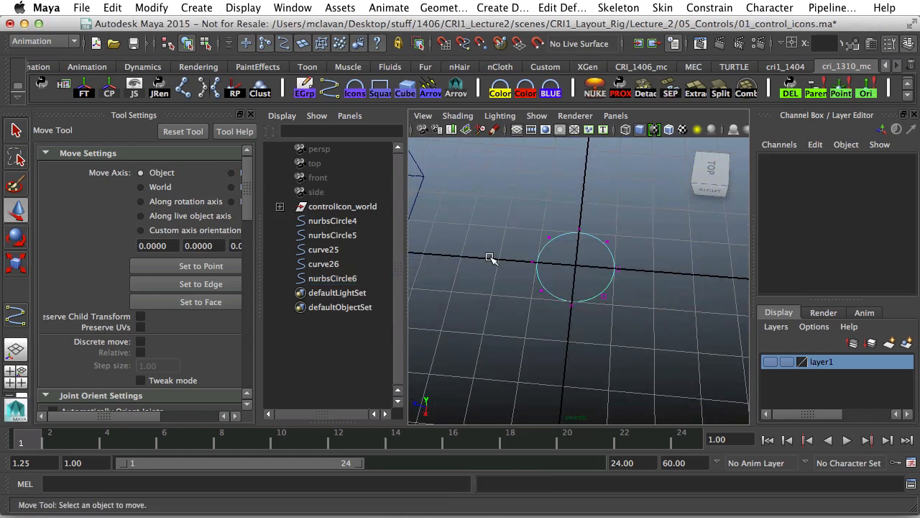
click(533, 264)
drag(466, 259, 426, 265)
click(554, 302)
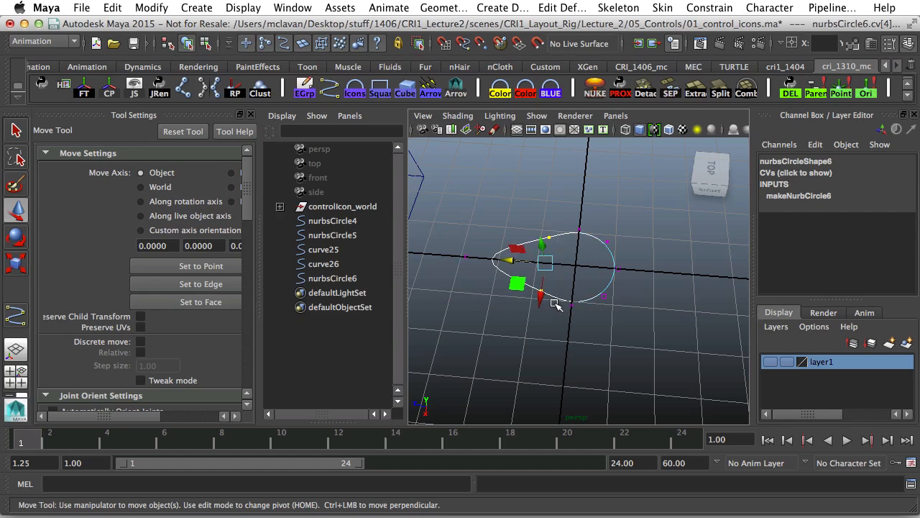
key(e)
key(r)
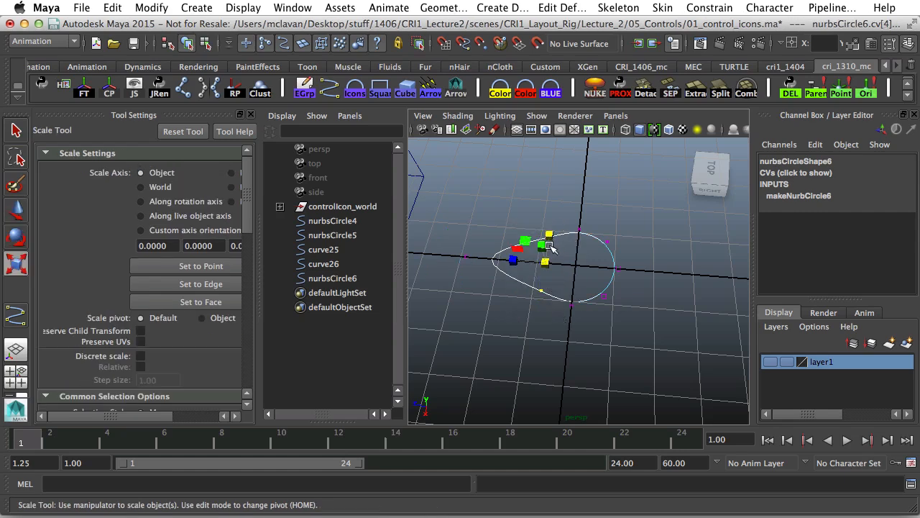
drag(547, 235, 547, 257)
Move the teardrop nurbsCircle6 beside the star to X -6.885, Z -9.067.
alt+drag(551, 265, 589, 277)
right_drag(590, 276, 651, 247)
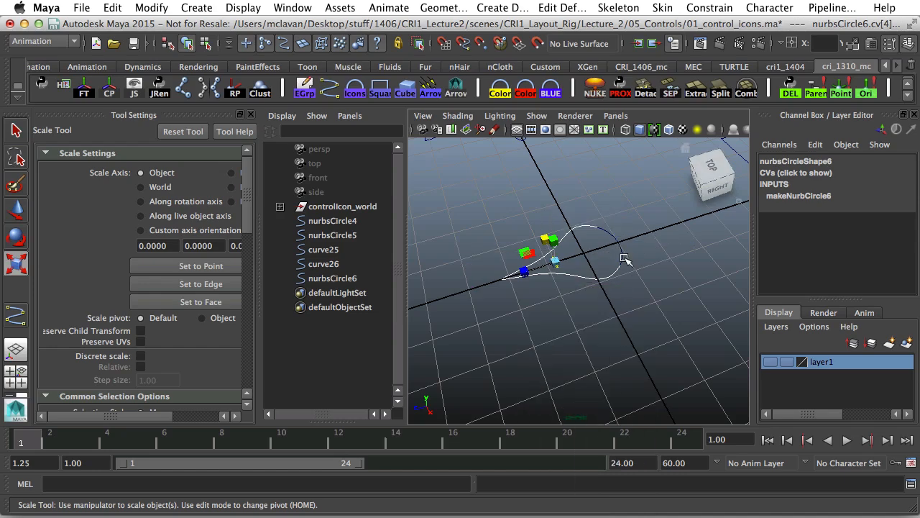
key(w)
drag(548, 264, 652, 231)
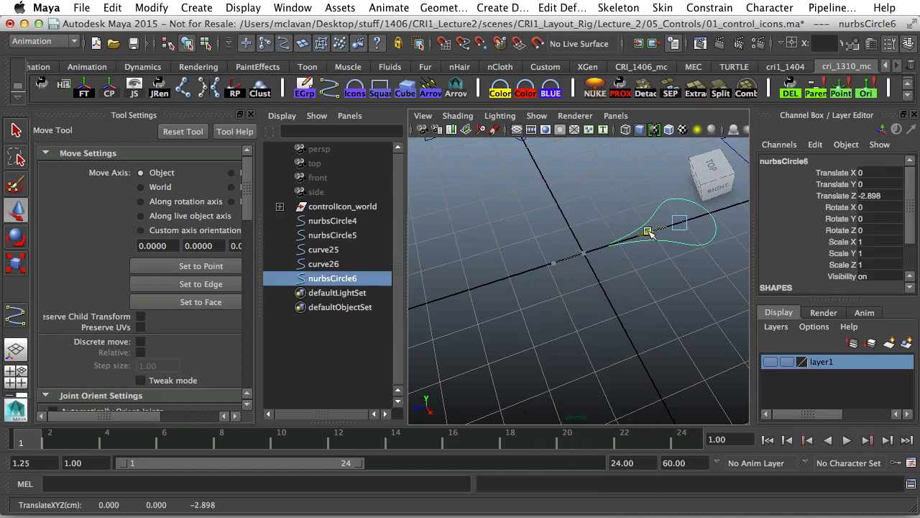
alt+middle_drag(653, 231, 597, 305)
alt+drag(596, 305, 595, 232)
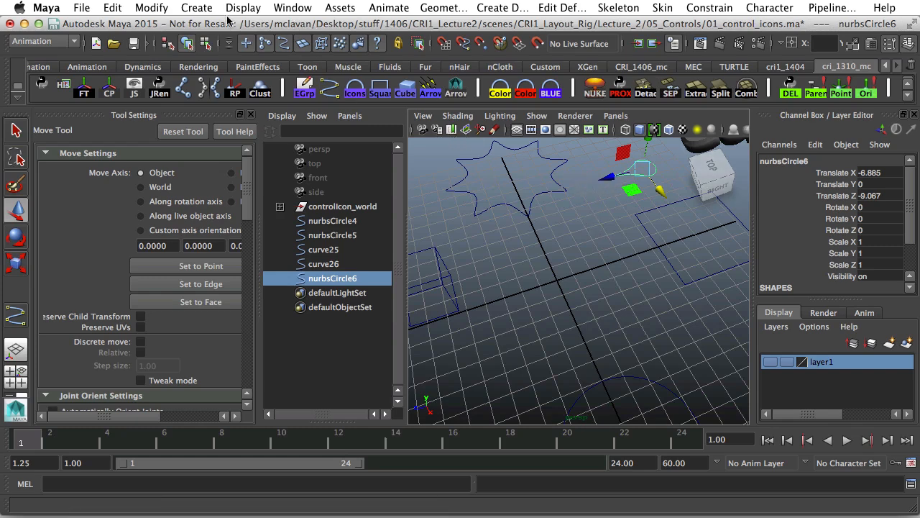
click(205, 8)
mouse_move(223, 59)
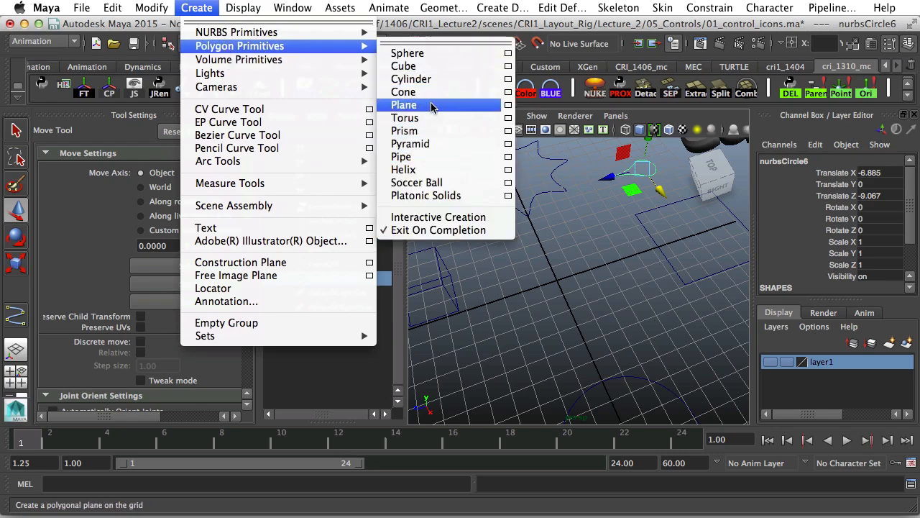
Create a polygon plane, scale it up about five times, and set its subdivisions to 1 by 1.
click(433, 107)
key(r)
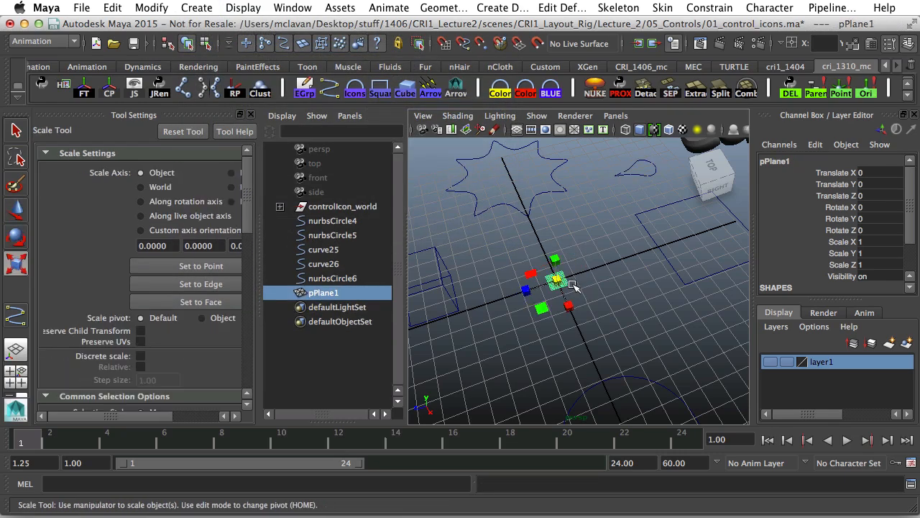
drag(559, 279, 559, 248)
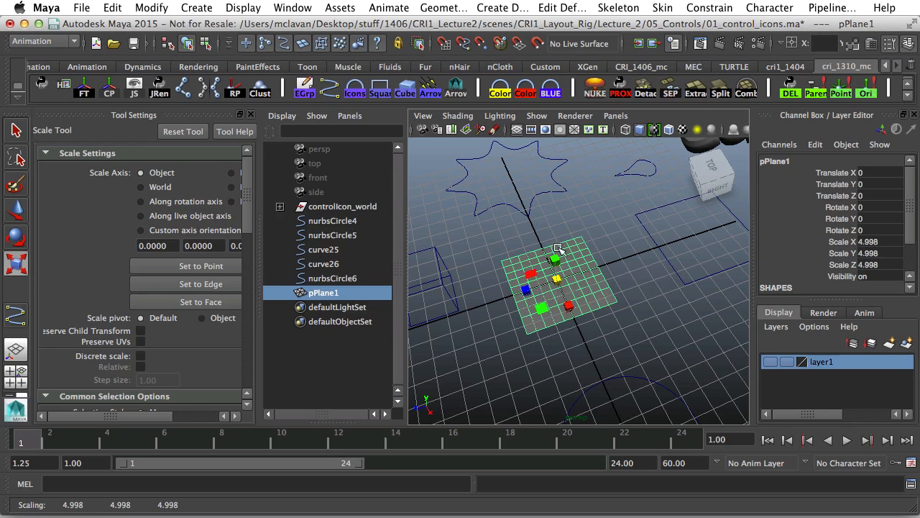
scroll(830, 220, down, 2)
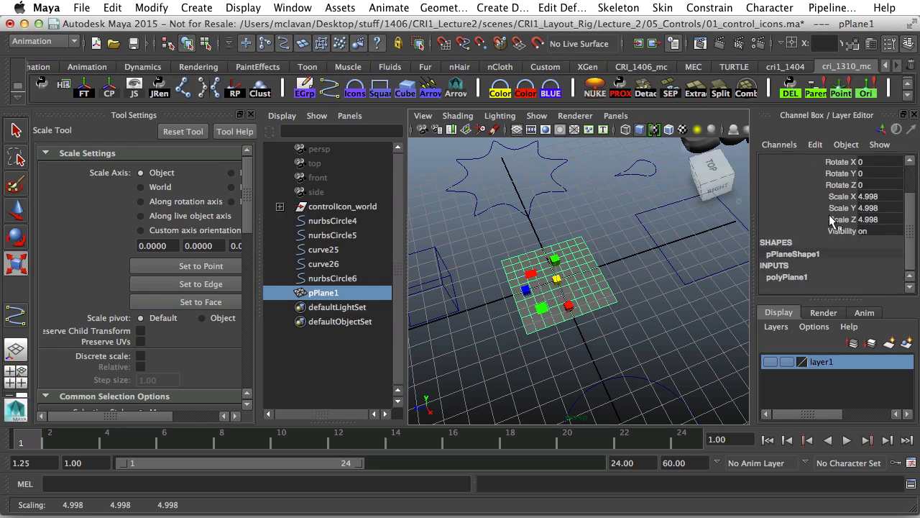
click(798, 279)
scroll(839, 277, down, 3)
drag(874, 253, 876, 267)
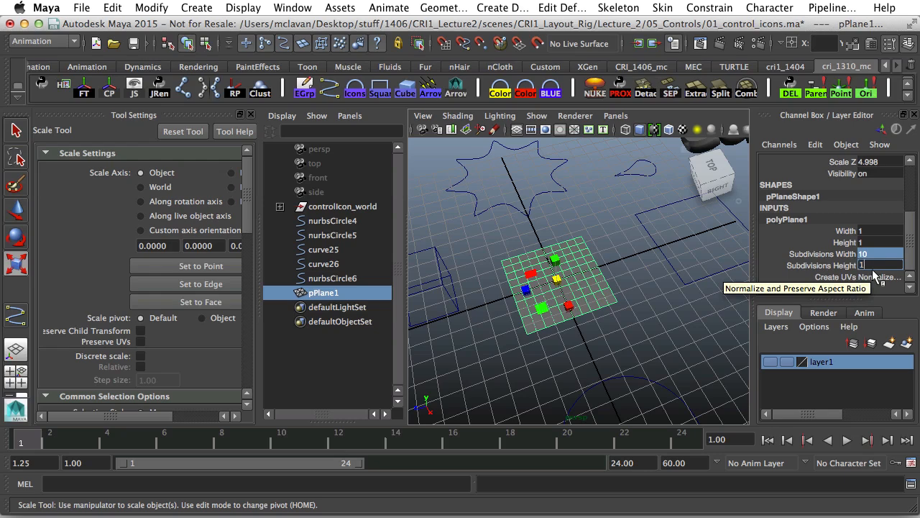
text(1)
key(Return)
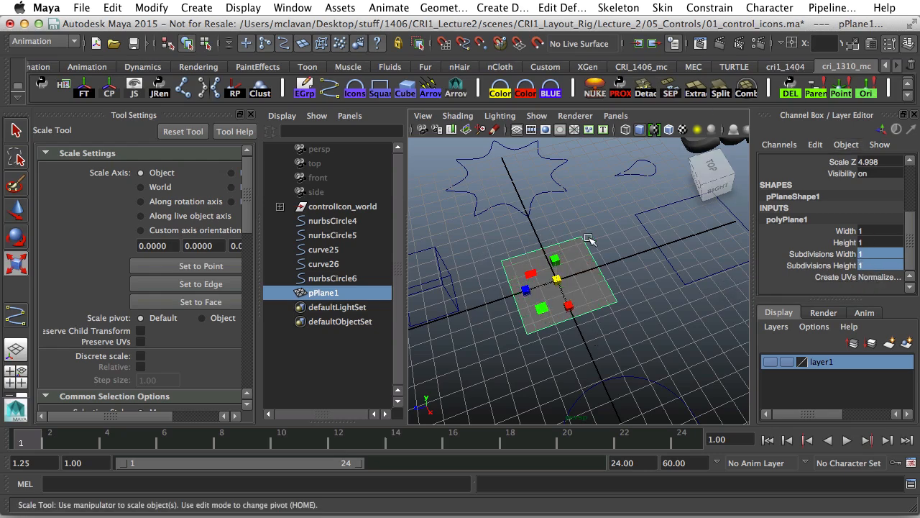
Select the cube curve, then scale the plane template to X 2.044, Z 4.107.
alt+middle_drag(561, 281, 632, 259)
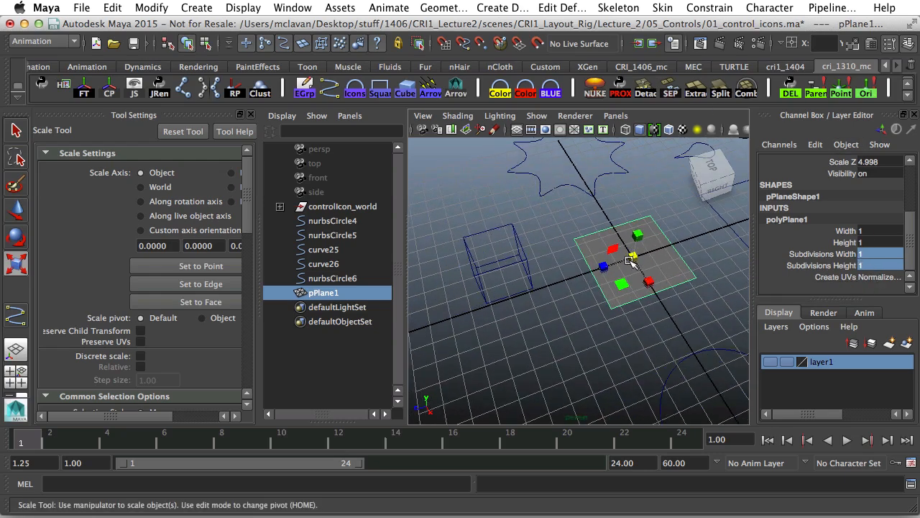
alt+drag(594, 270, 590, 280)
drag(483, 273, 440, 188)
key(w)
click(594, 286)
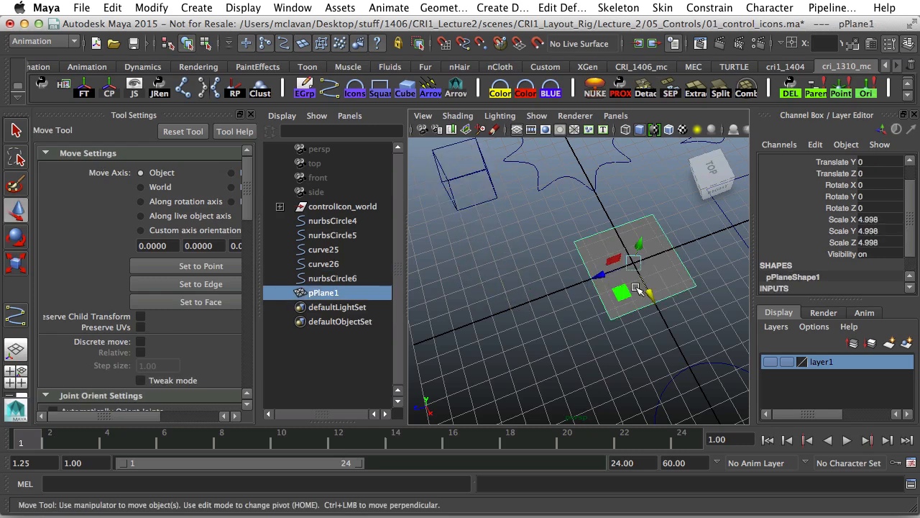
key(r)
drag(647, 289, 621, 347)
Duplicate the plane as pPlane2 and scale two of its corner vertices together into a triangular arrowhead.
key(ctrl+d)
key(w)
key(r)
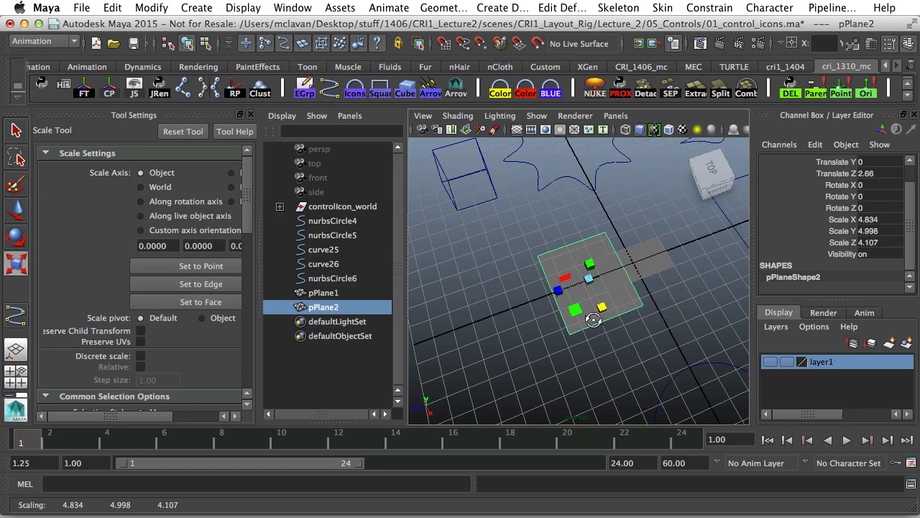
alt+drag(593, 320, 562, 296)
right_drag(594, 316, 532, 275)
drag(560, 291, 527, 300)
shift+click(599, 313)
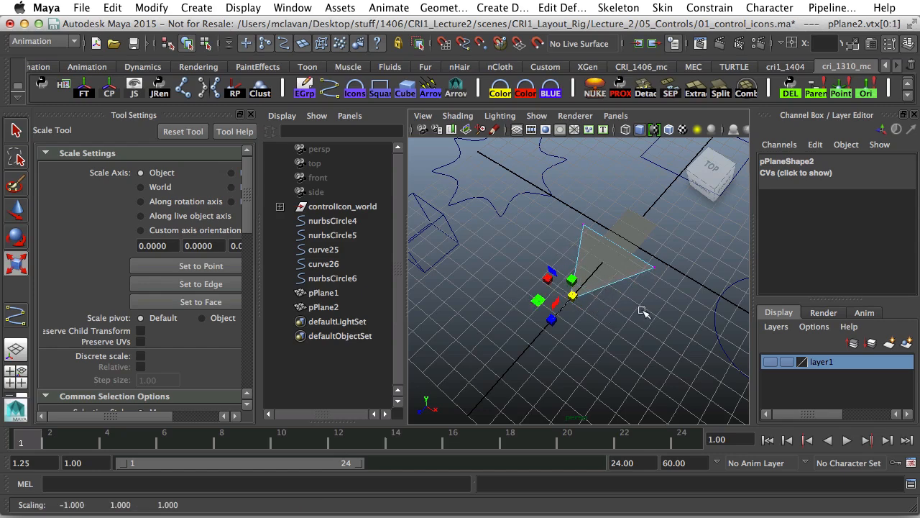
click(645, 312)
alt+drag(645, 312, 557, 302)
Slide the shaft plane pPlane1 to Z -0.349.
click(657, 266)
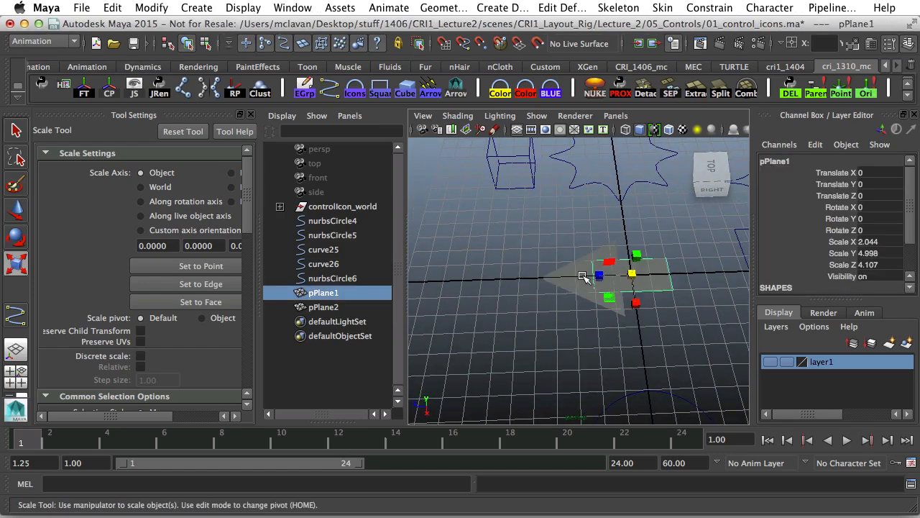
click(584, 279)
click(667, 279)
key(w)
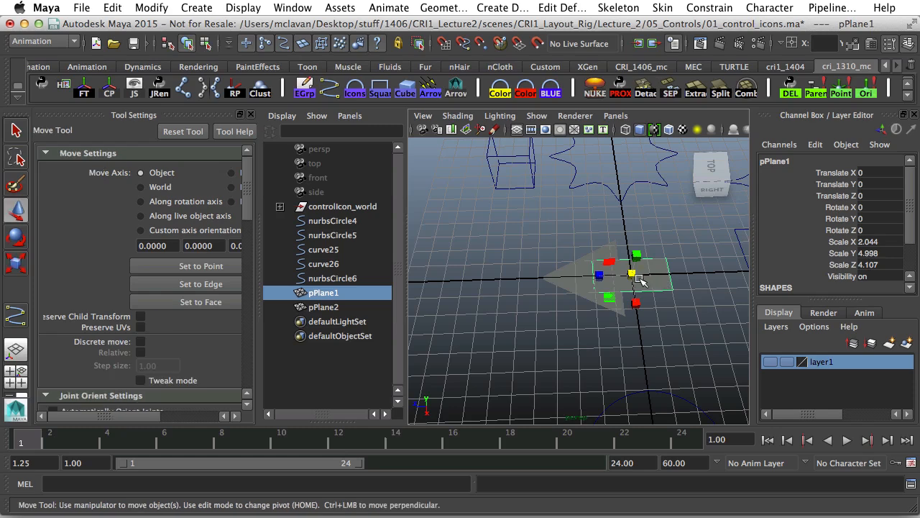
drag(594, 279, 616, 281)
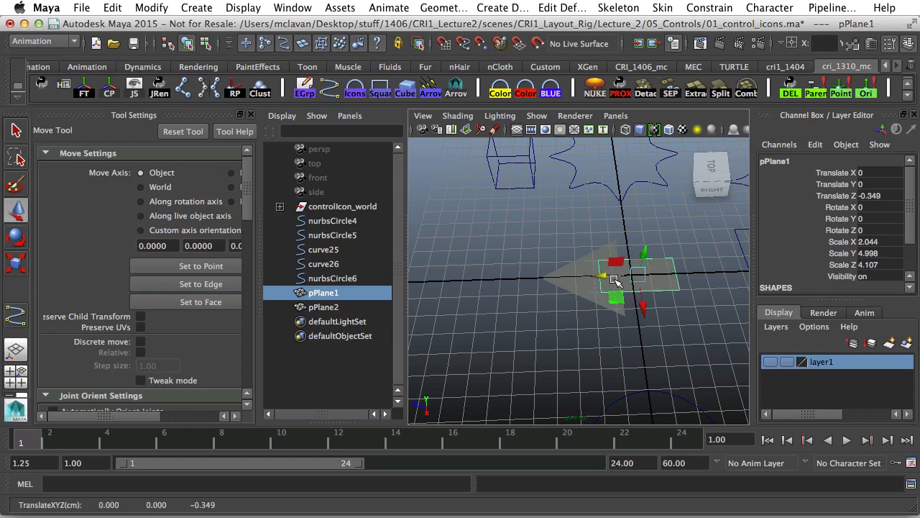
click(559, 328)
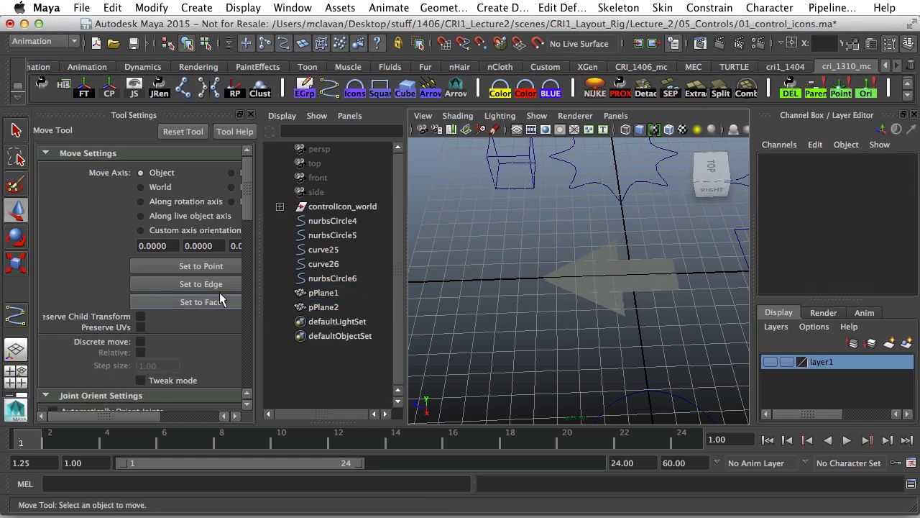
Trace a five-point linear curve over the template: shaft end, head junction, lower corner, tip, upper corner.
click(12, 318)
alt+middle_drag(652, 260, 596, 258)
alt+drag(595, 257, 581, 269)
alt+right_drag(581, 269, 604, 276)
click(637, 286)
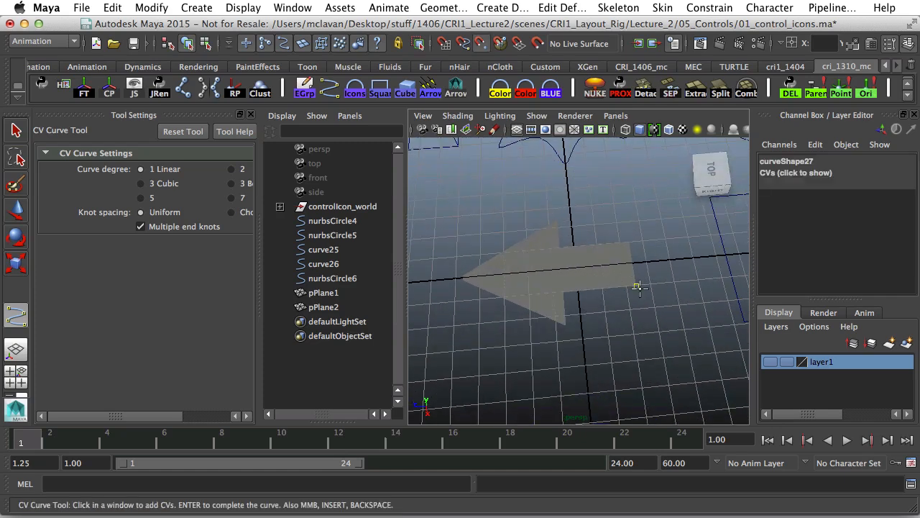
click(536, 292)
click(566, 325)
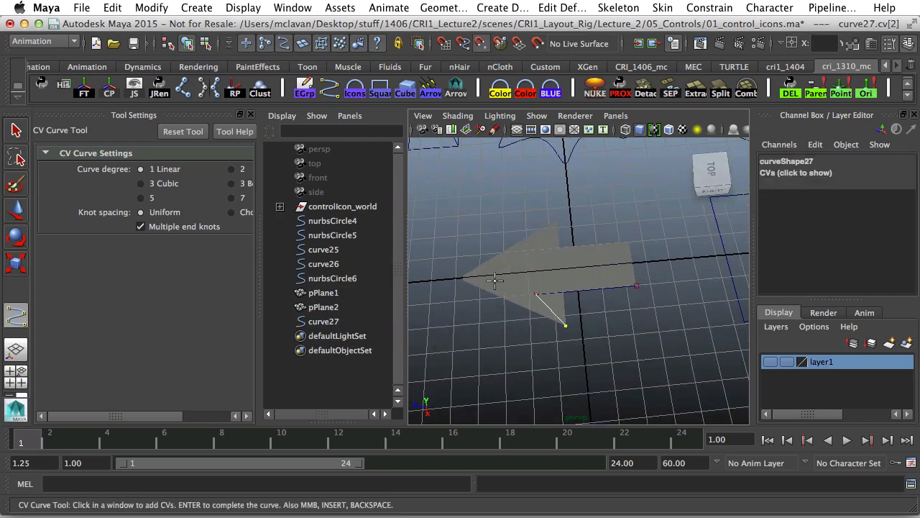
click(463, 281)
click(557, 220)
key(Return)
Move the arrow curve27 to Z -2.806 and raise it to Y 3.323.
key(w)
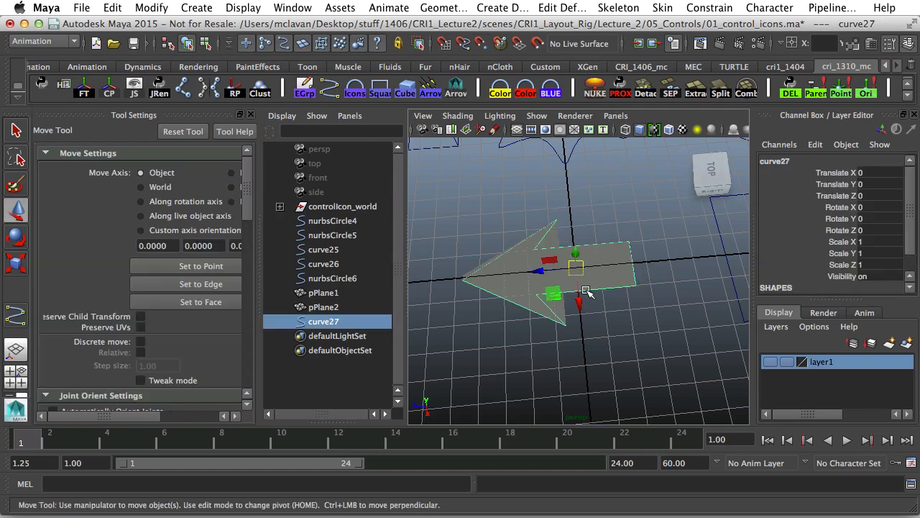
drag(538, 271, 624, 264)
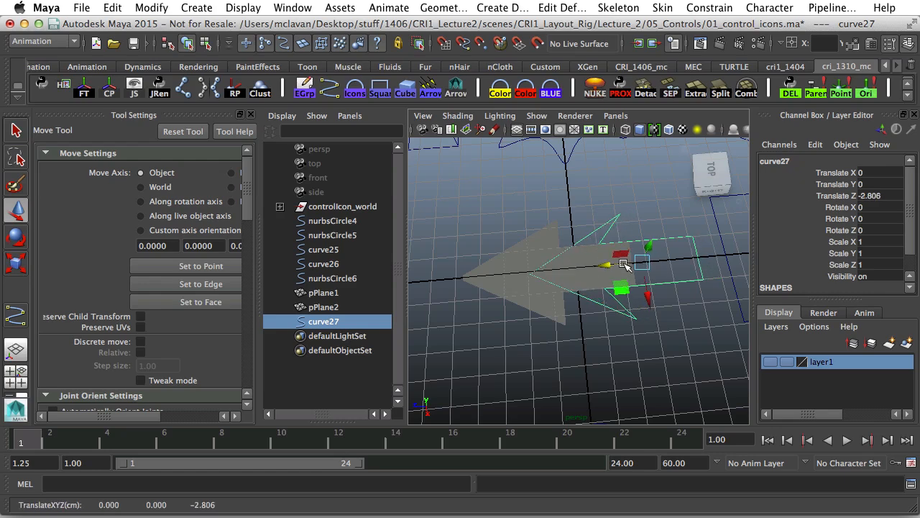
alt+middle_drag(625, 265, 567, 285)
drag(568, 281, 565, 215)
alt+drag(561, 233, 552, 277)
right_drag(608, 266, 534, 263)
Select two of the arrow's control vertices and scale them closer together.
drag(541, 308, 541, 308)
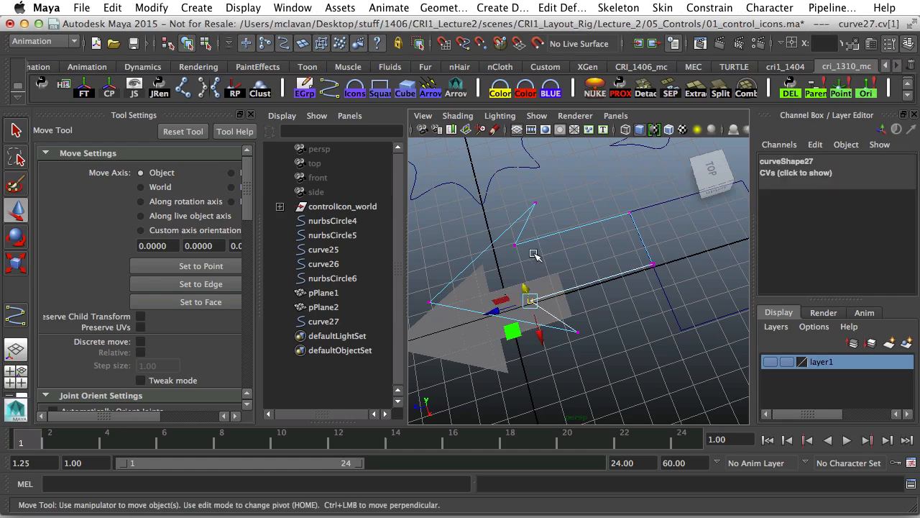
click(512, 246)
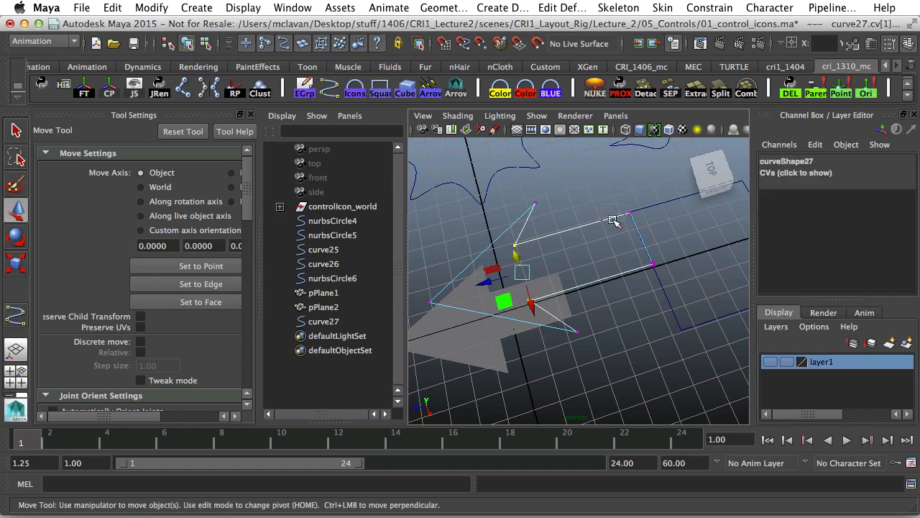
key(e)
key(r)
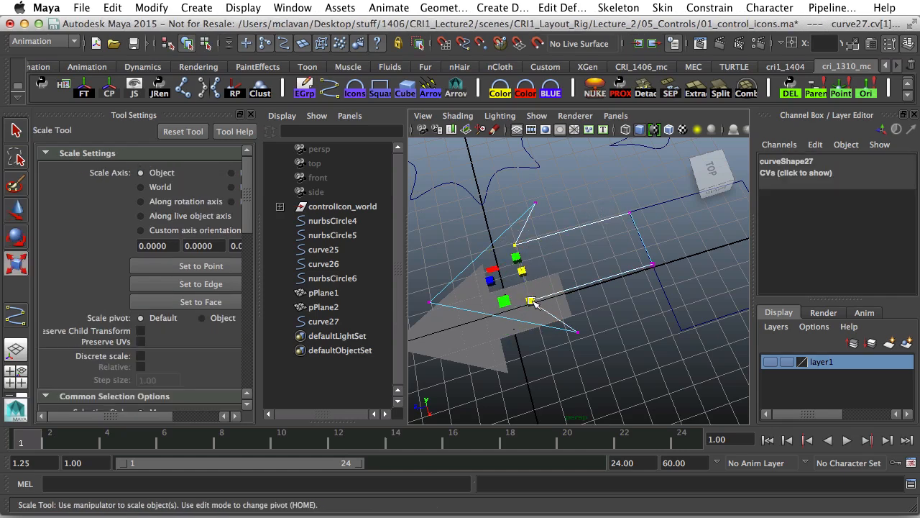
drag(532, 302, 502, 289)
key(w)
key(r)
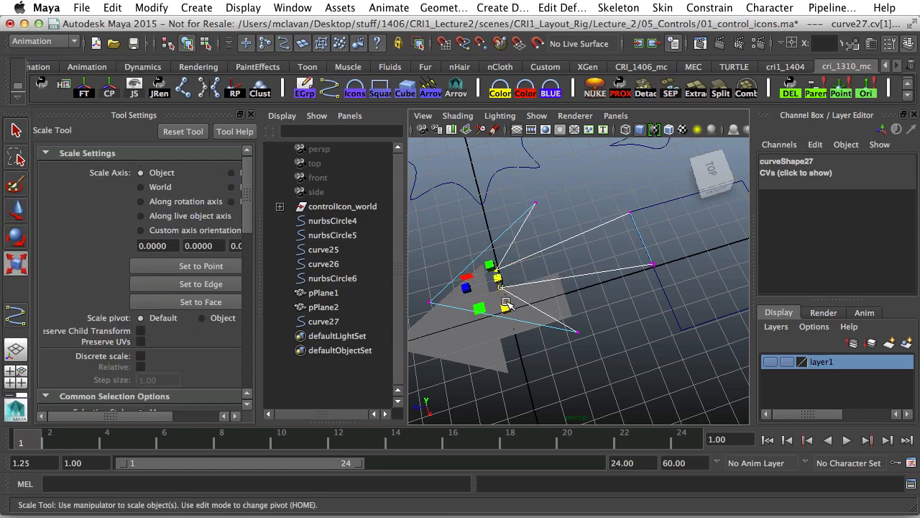
alt+drag(517, 329, 560, 298)
Move the leftmost control vertex further left, then shift another control vertex to the right.
drag(442, 286, 468, 320)
key(w)
alt+middle_drag(431, 309, 510, 307)
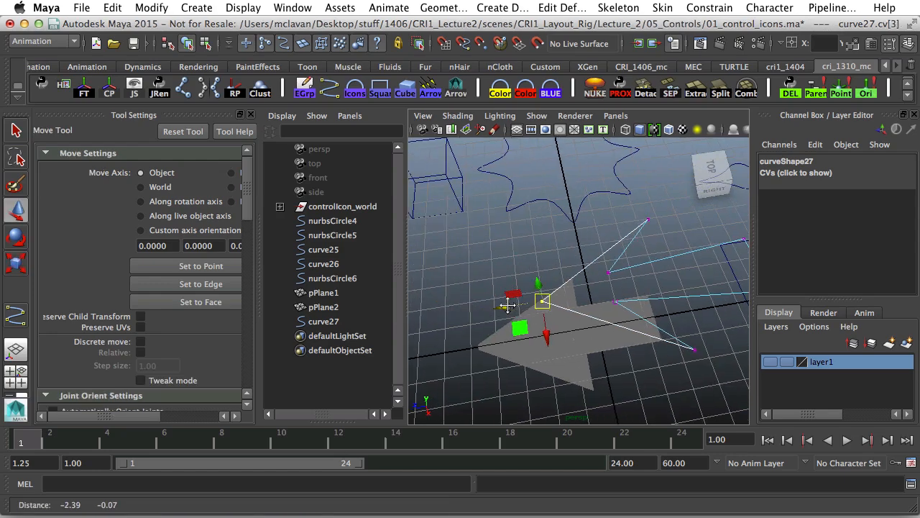
drag(516, 309, 484, 313)
alt+middle_drag(566, 296, 476, 309)
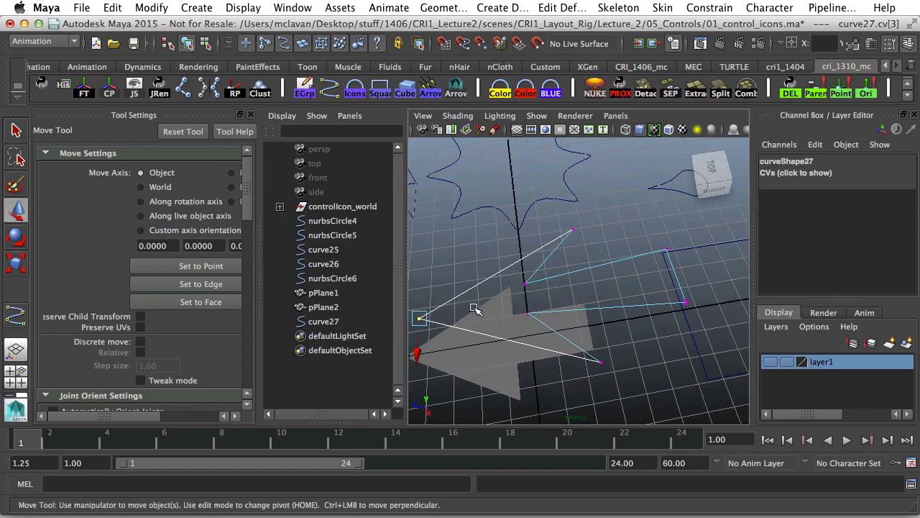
alt+middle_drag(680, 228, 651, 260)
click(620, 248)
alt+right_drag(620, 248, 546, 261)
alt+middle_drag(627, 286, 560, 283)
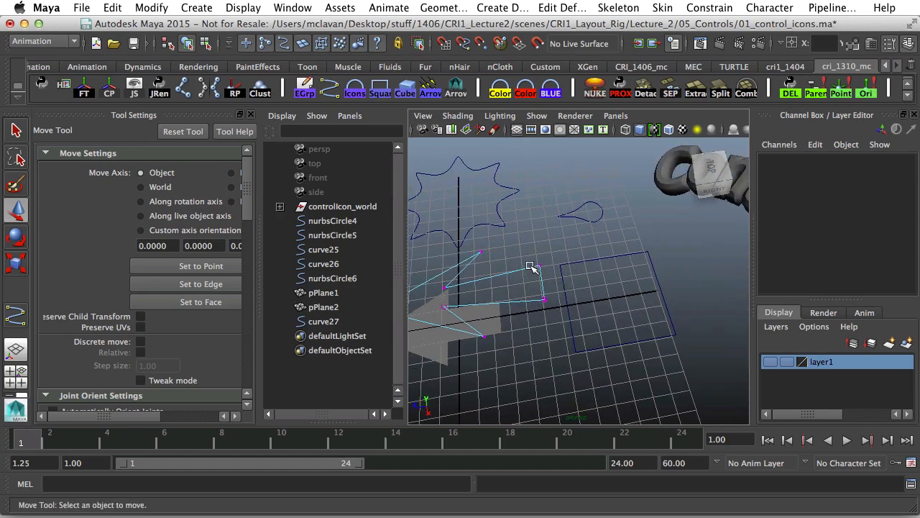
drag(531, 267, 554, 325)
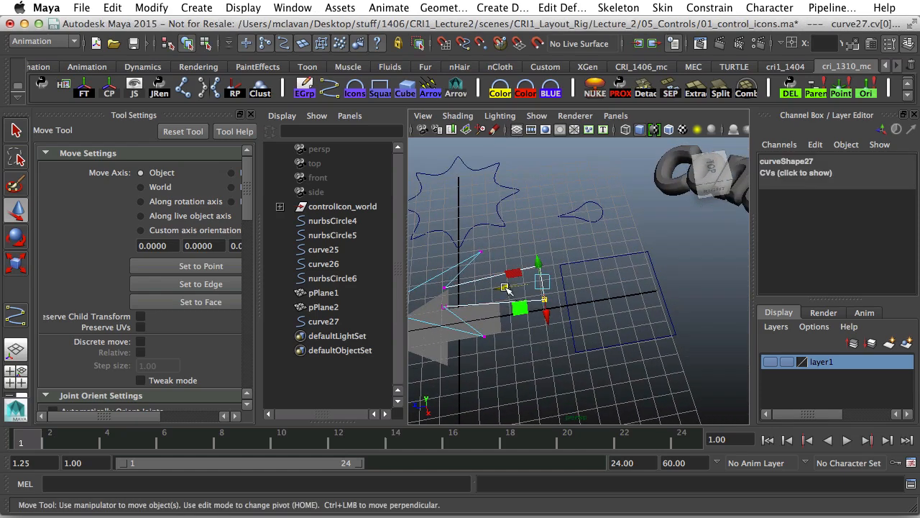
drag(505, 288, 540, 331)
Back in Object Mode, slide curve27 along X to 4.738.
right_drag(519, 298, 605, 214)
alt+middle_drag(538, 309, 634, 301)
alt+right_drag(634, 300, 593, 289)
drag(593, 289, 632, 429)
alt+middle_drag(613, 370, 608, 302)
alt+right_drag(608, 302, 531, 272)
alt+drag(531, 272, 629, 278)
click(689, 275)
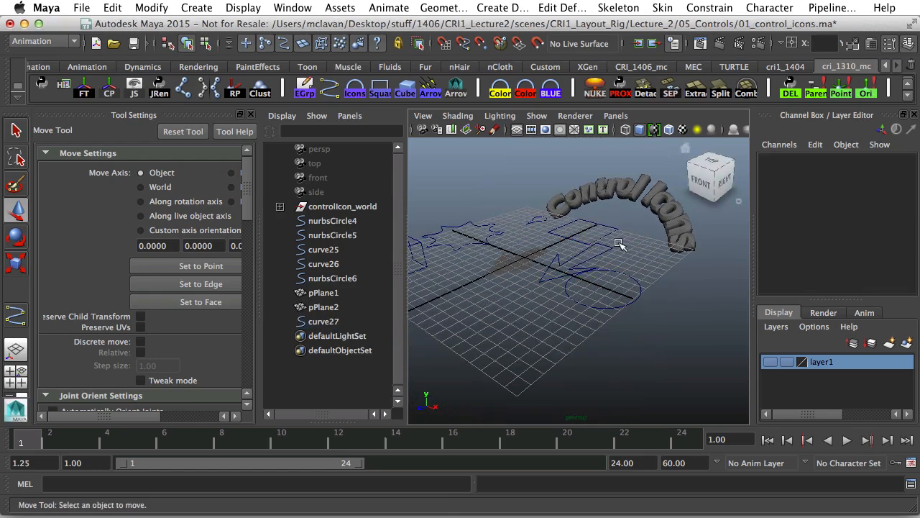
click(605, 245)
alt+middle_drag(607, 248, 614, 279)
alt+drag(614, 280, 608, 304)
alt+right_drag(566, 302, 547, 302)
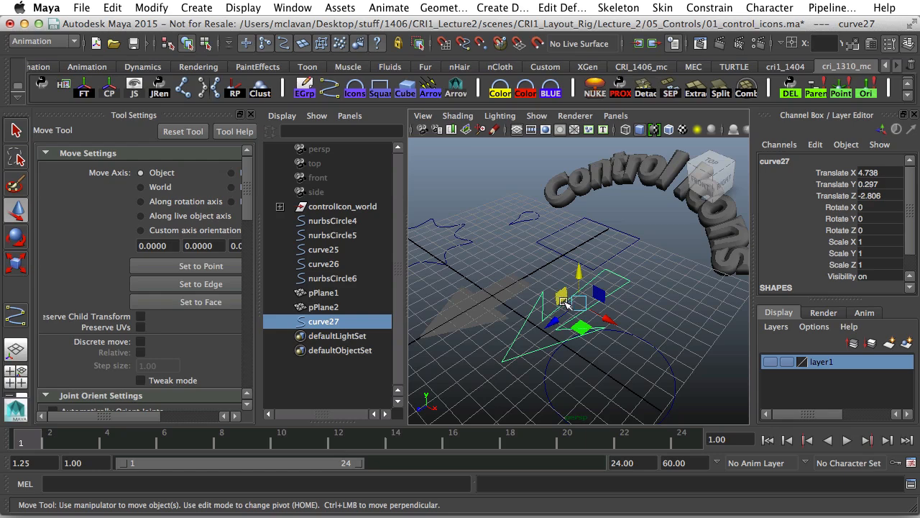
alt+drag(566, 303, 533, 268)
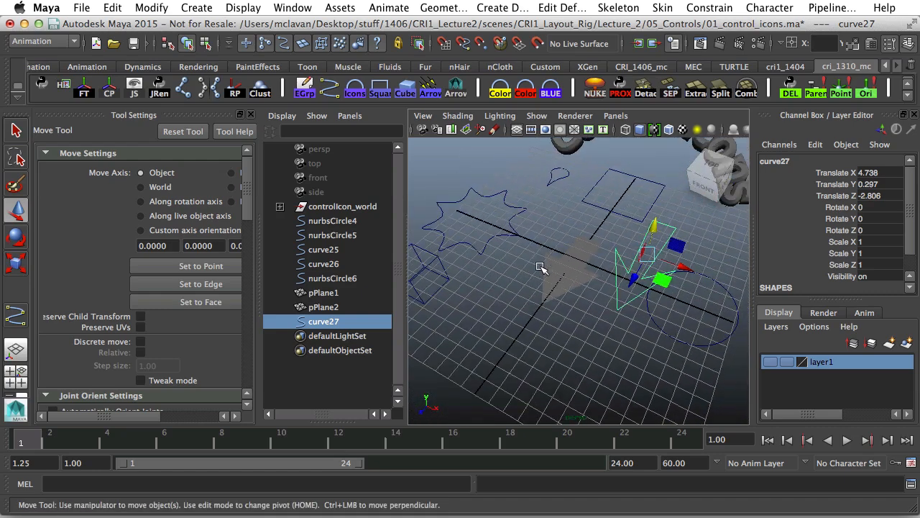